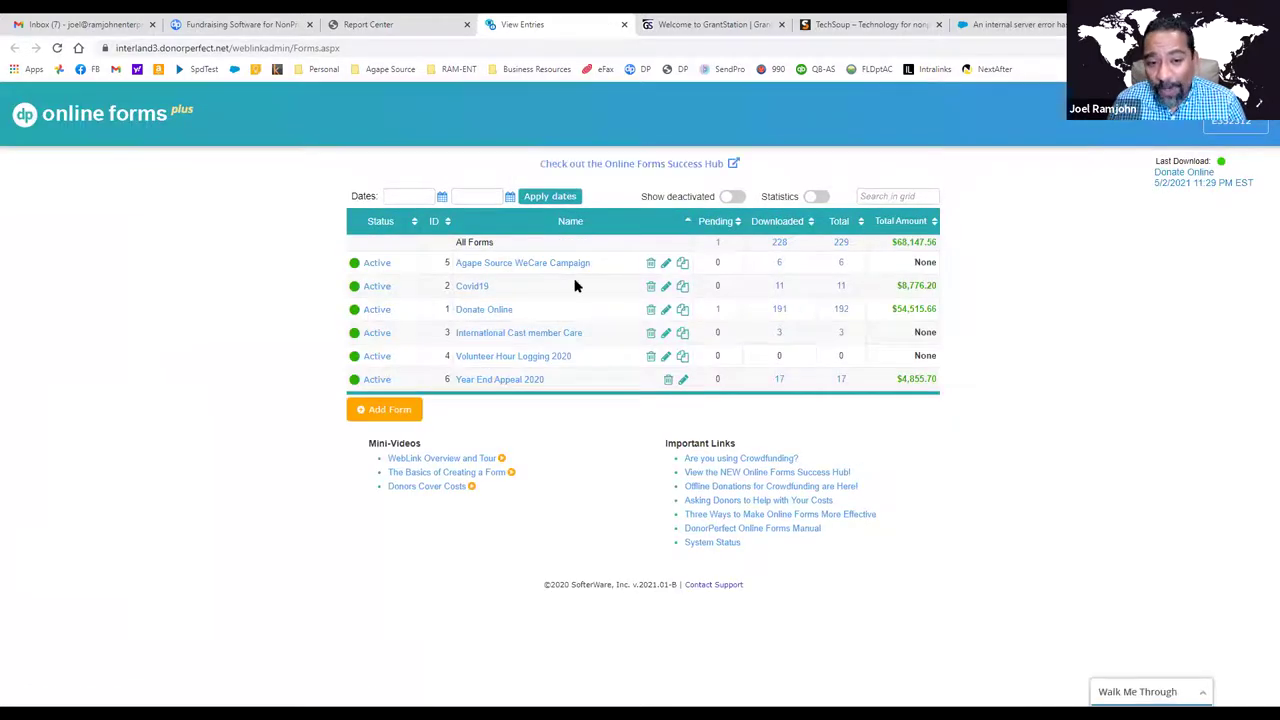
- Start adding a new online form and look through the Sign-ups and Surveys templates
left_click(388, 410)
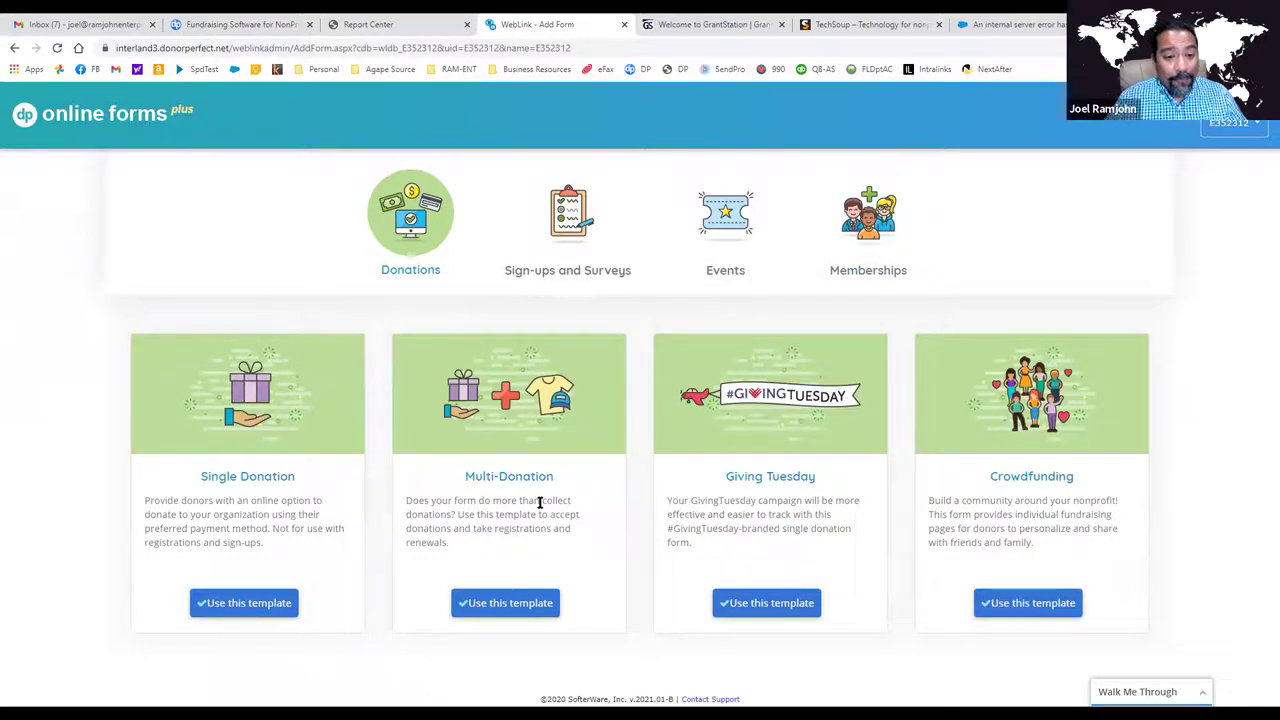
left_click(555, 236)
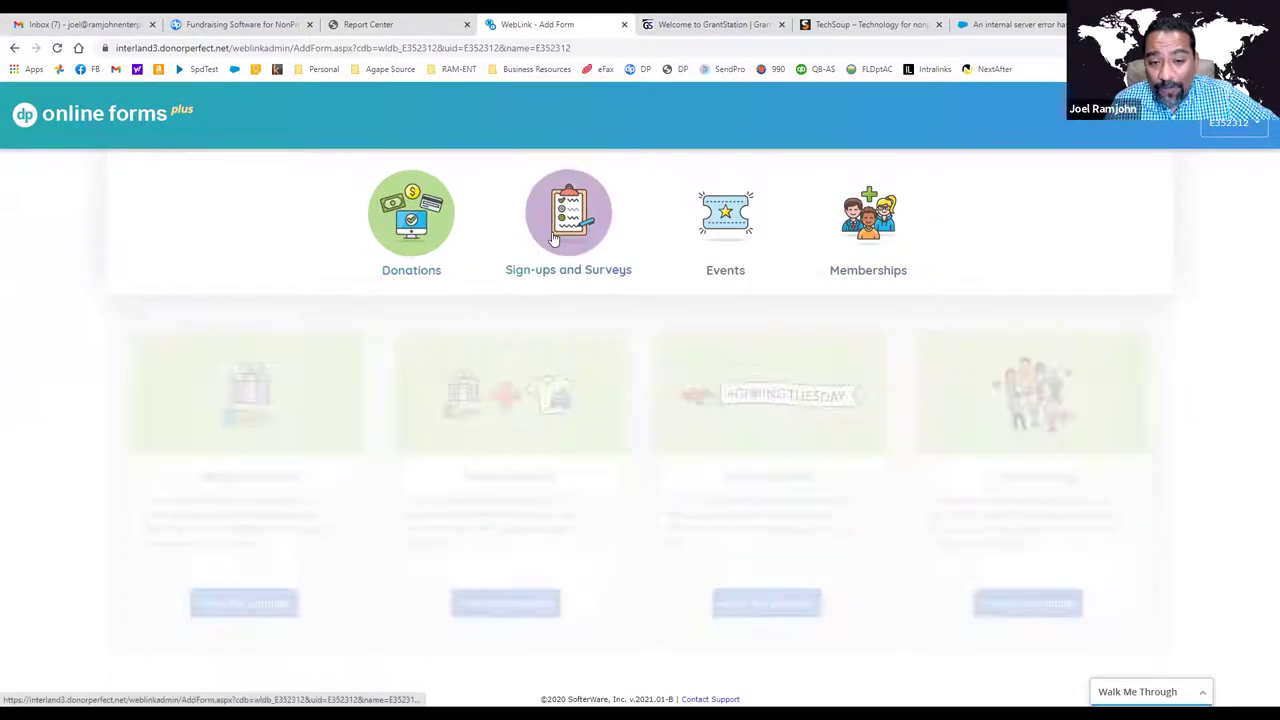
scroll(607, 421, "down", 3)
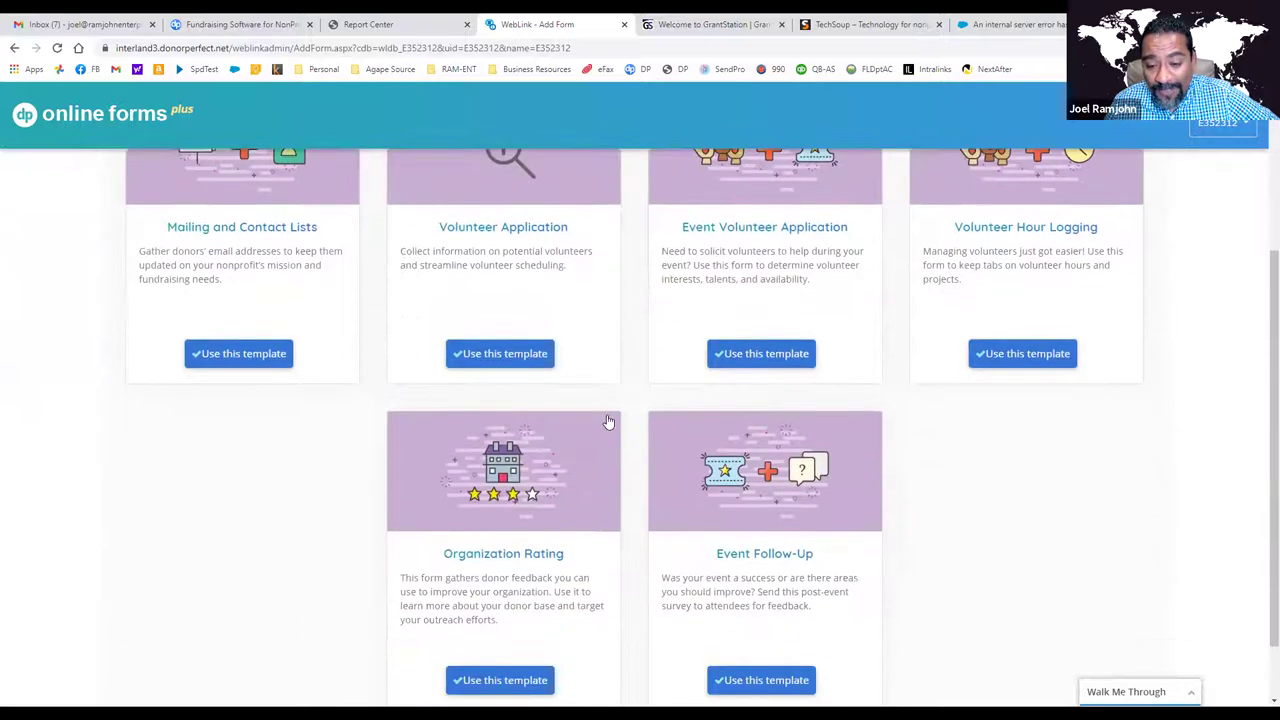
scroll(607, 421, "up", 3)
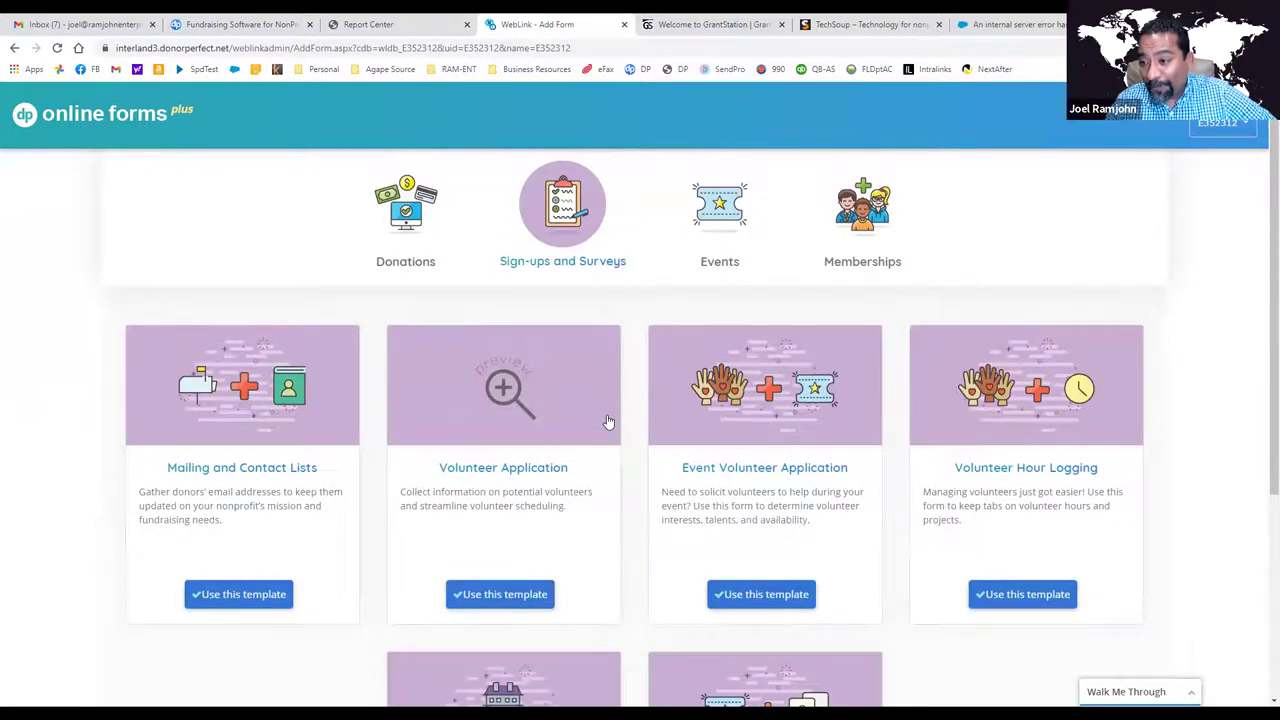
- Browse the form templates for Events and Memberships, and return to the Donations templates
left_click(712, 218)
left_click(641, 149)
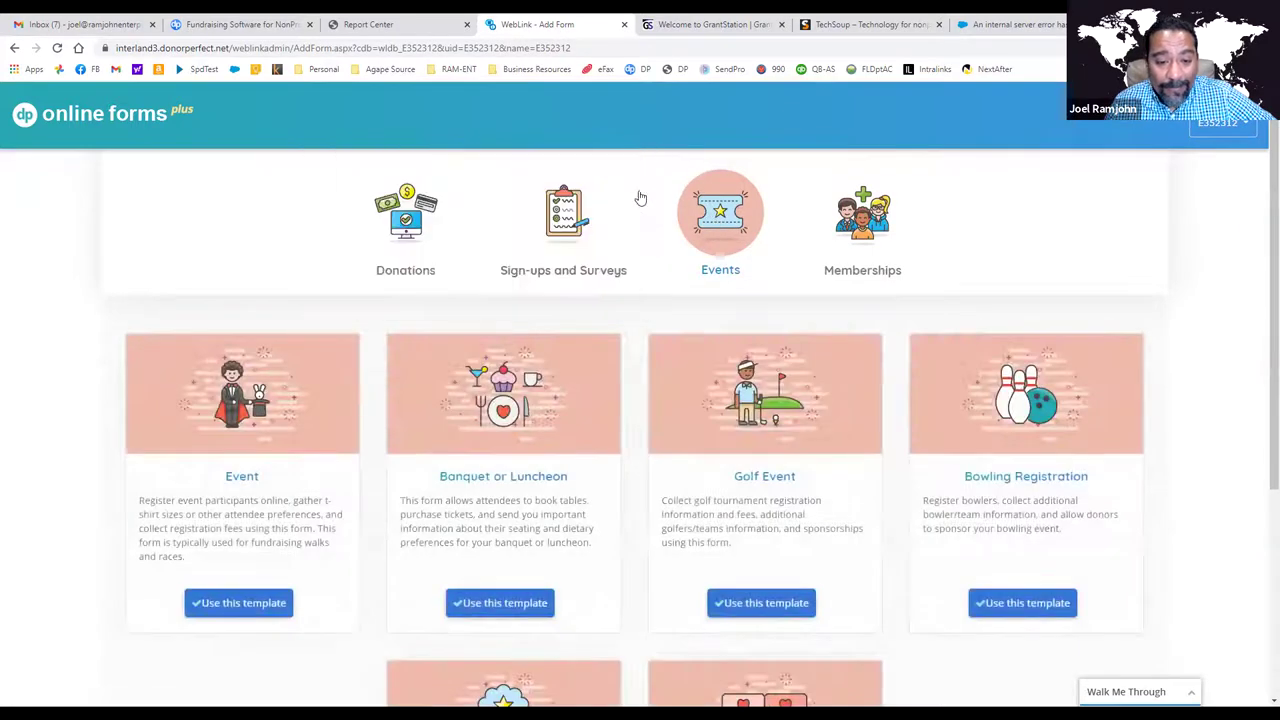
scroll(631, 291, "down", 1)
scroll(631, 297, "down", 1)
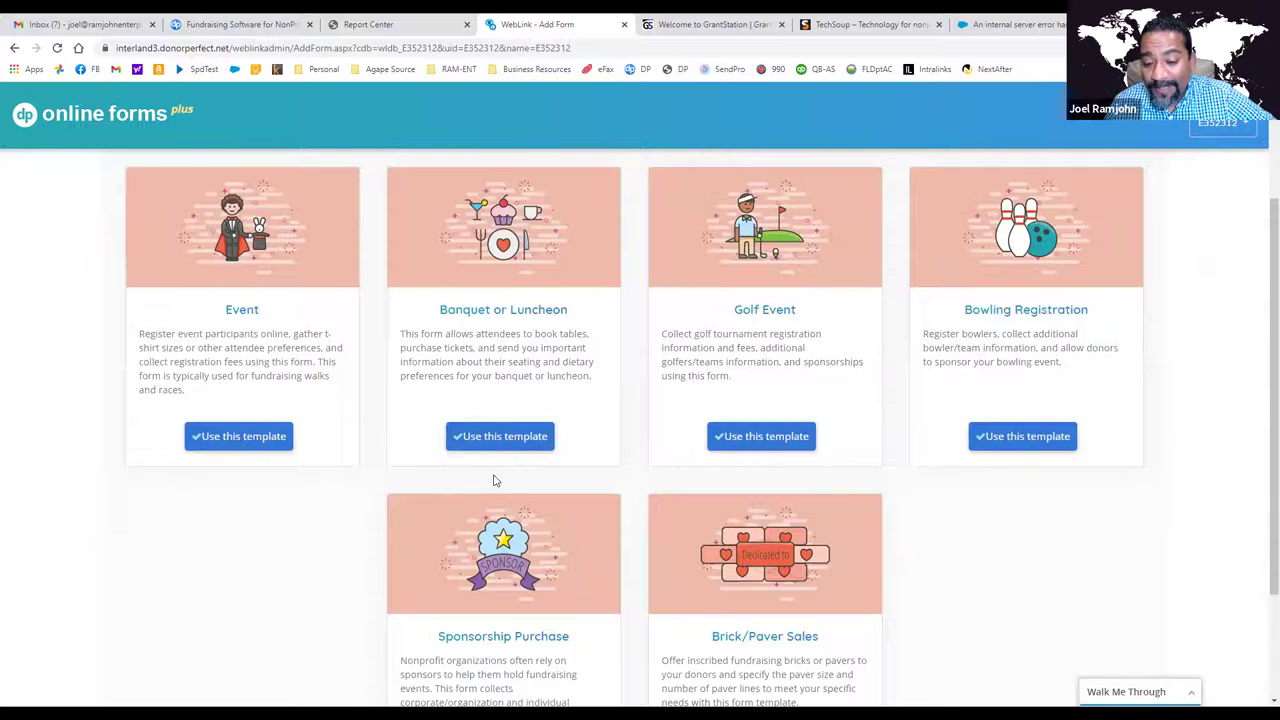
scroll(493, 481, "down", 1)
scroll(529, 343, "down", 2)
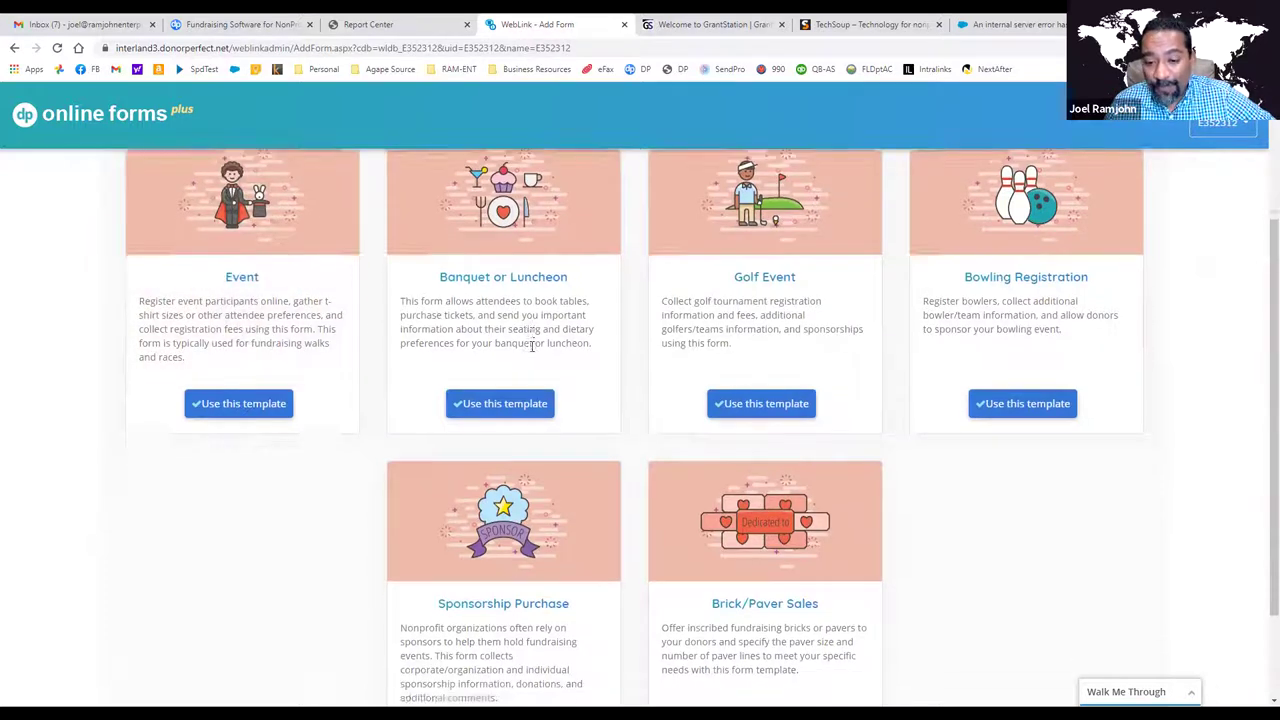
scroll(531, 346, "up", 5)
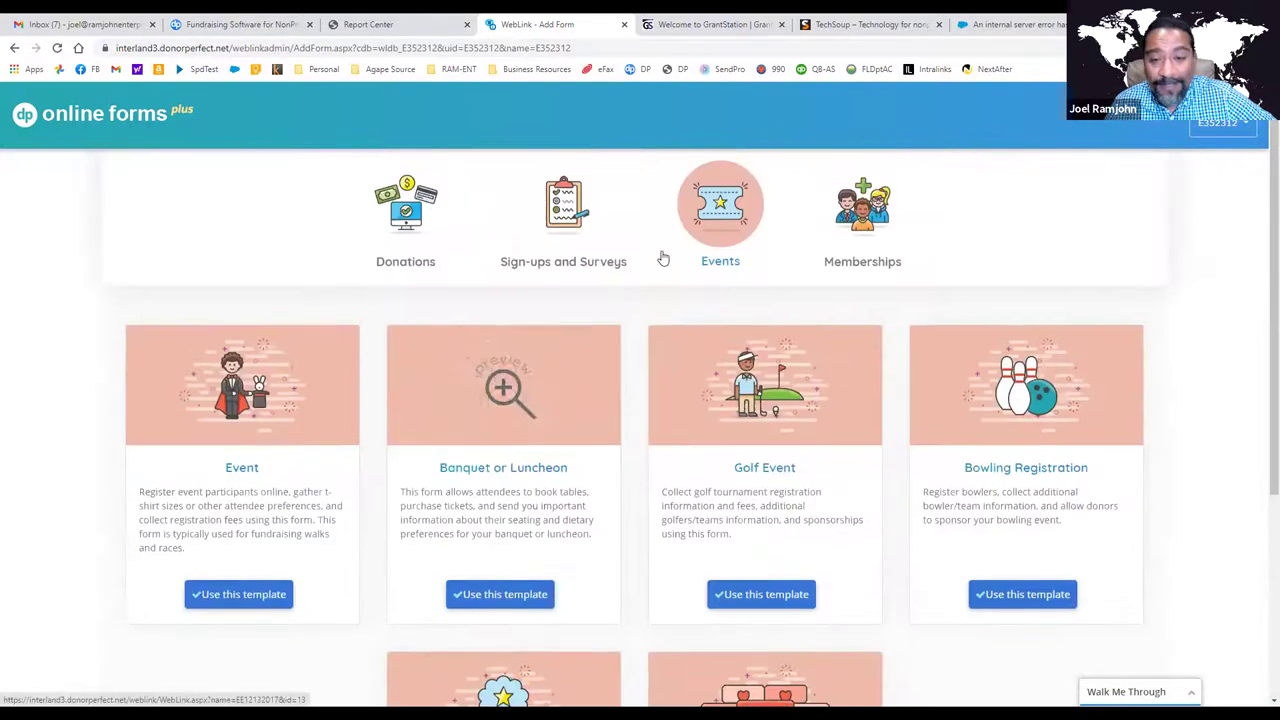
left_click(843, 228)
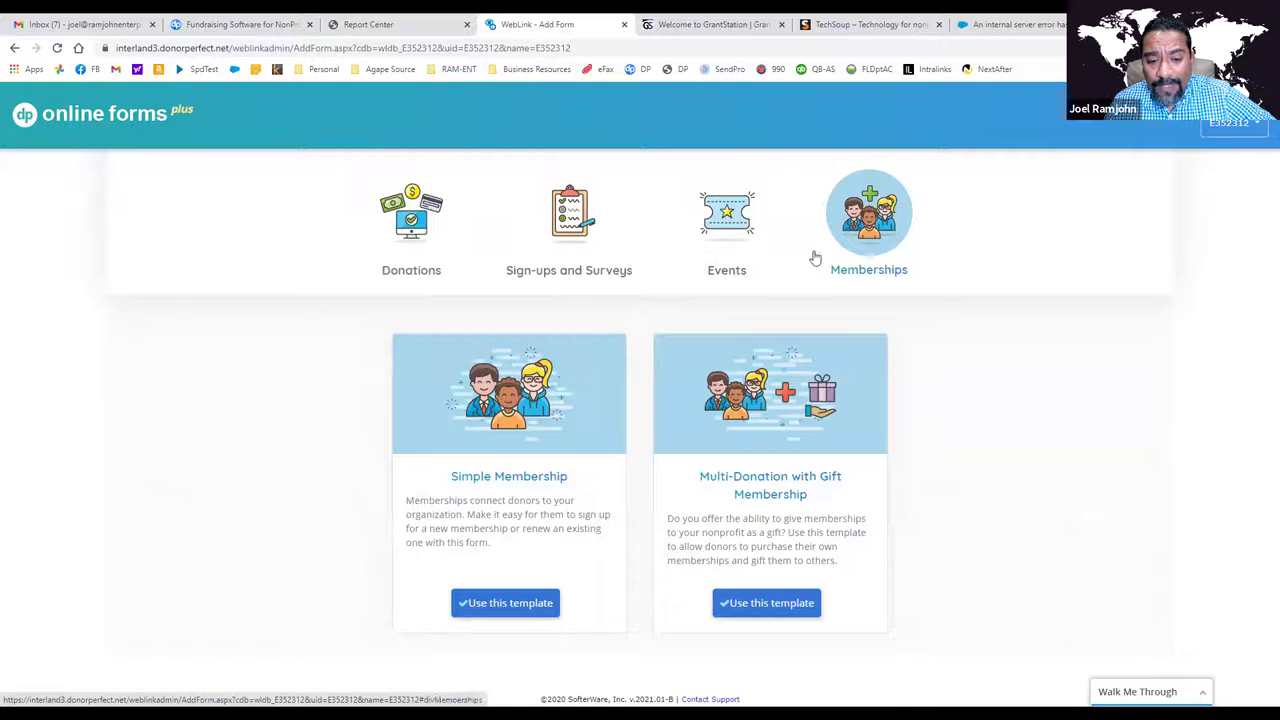
left_click(402, 215)
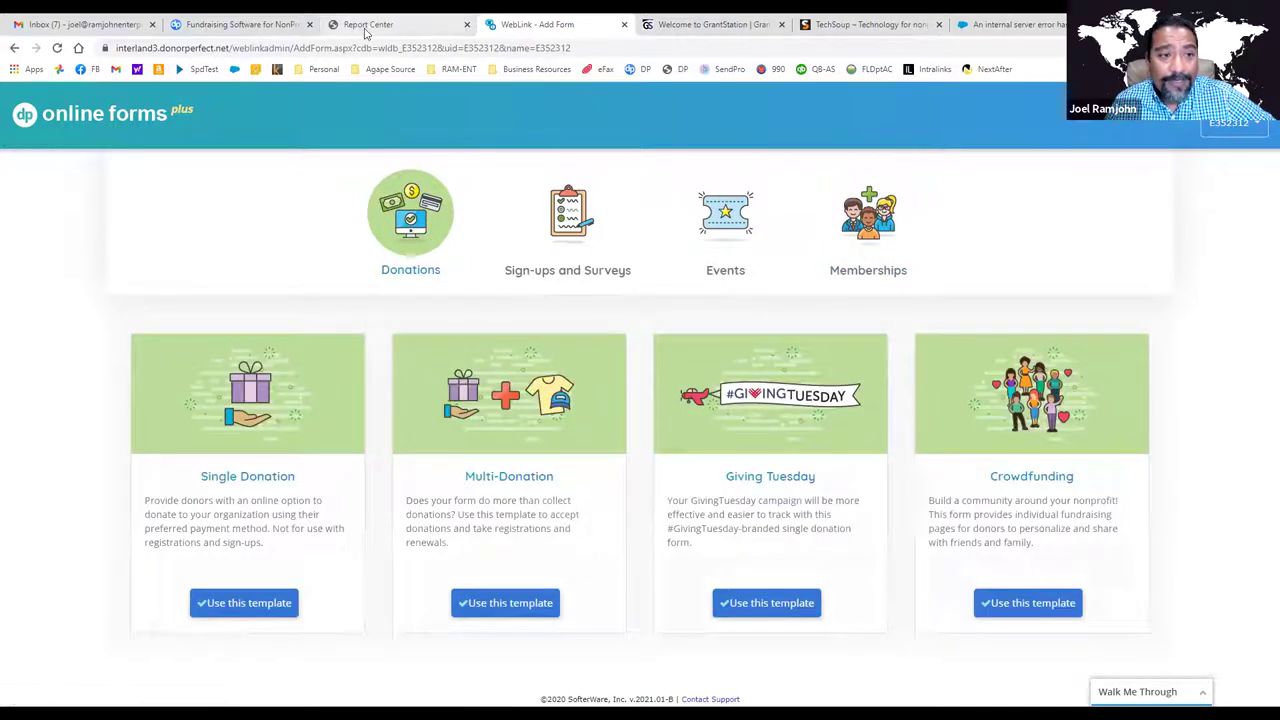
- Switch to the DonorPerfect donor database and open the most recently viewed donor's record
left_click(243, 25)
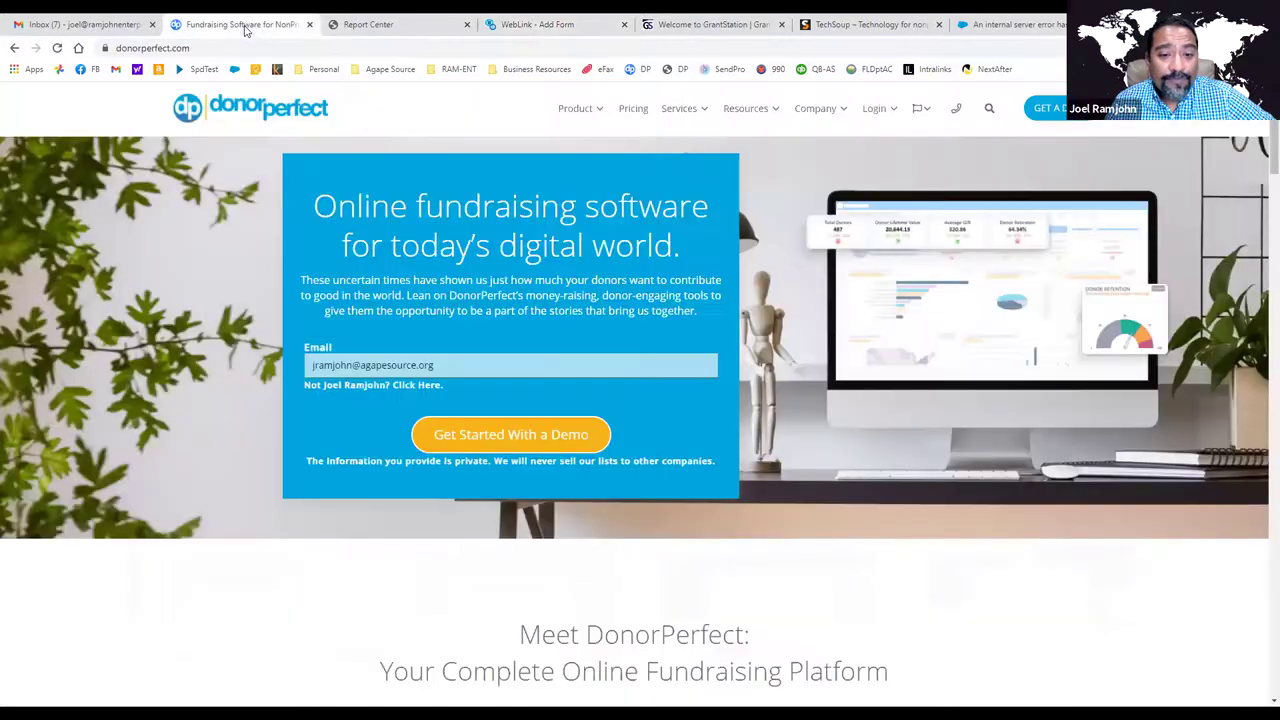
left_click(366, 28)
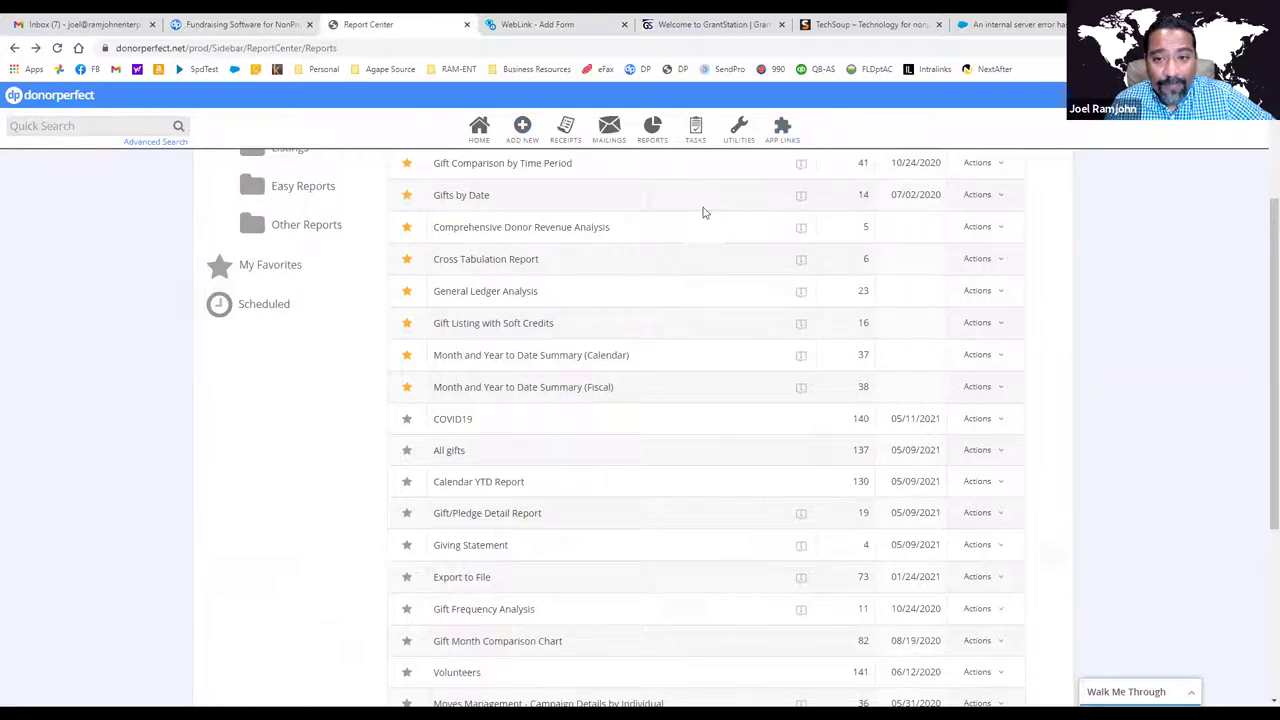
mouse_move(777, 127)
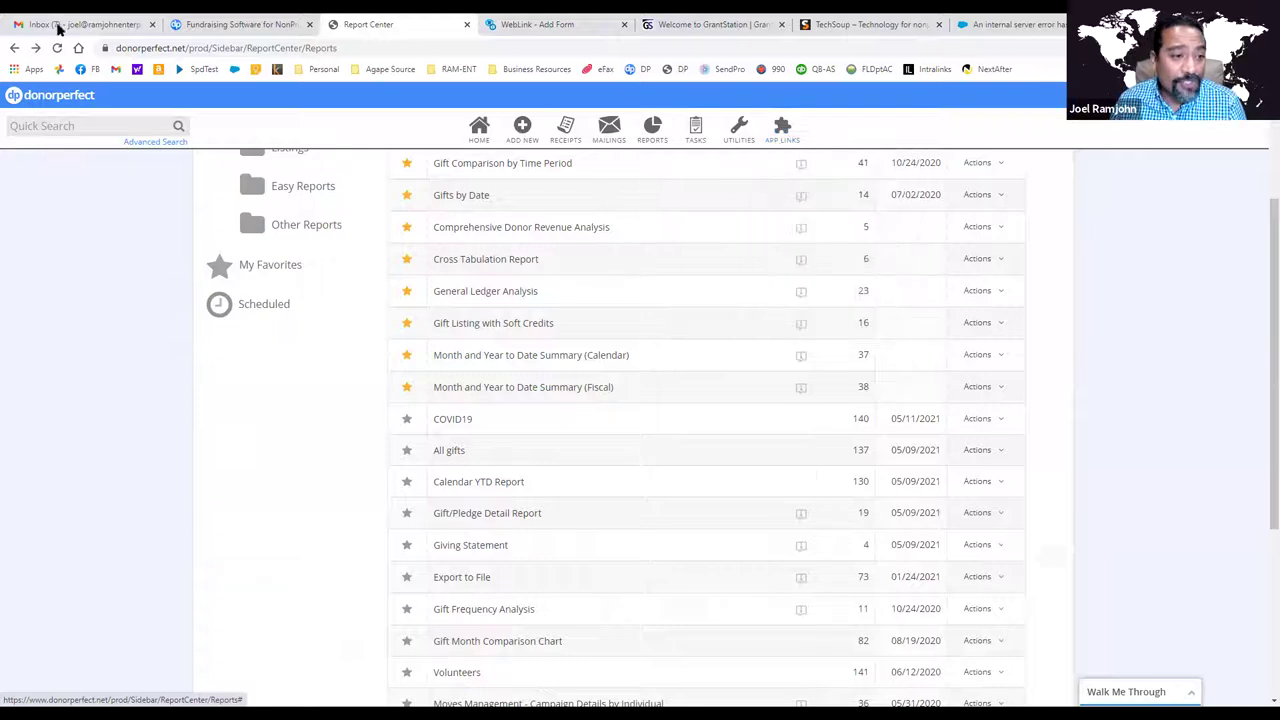
left_click(60, 127)
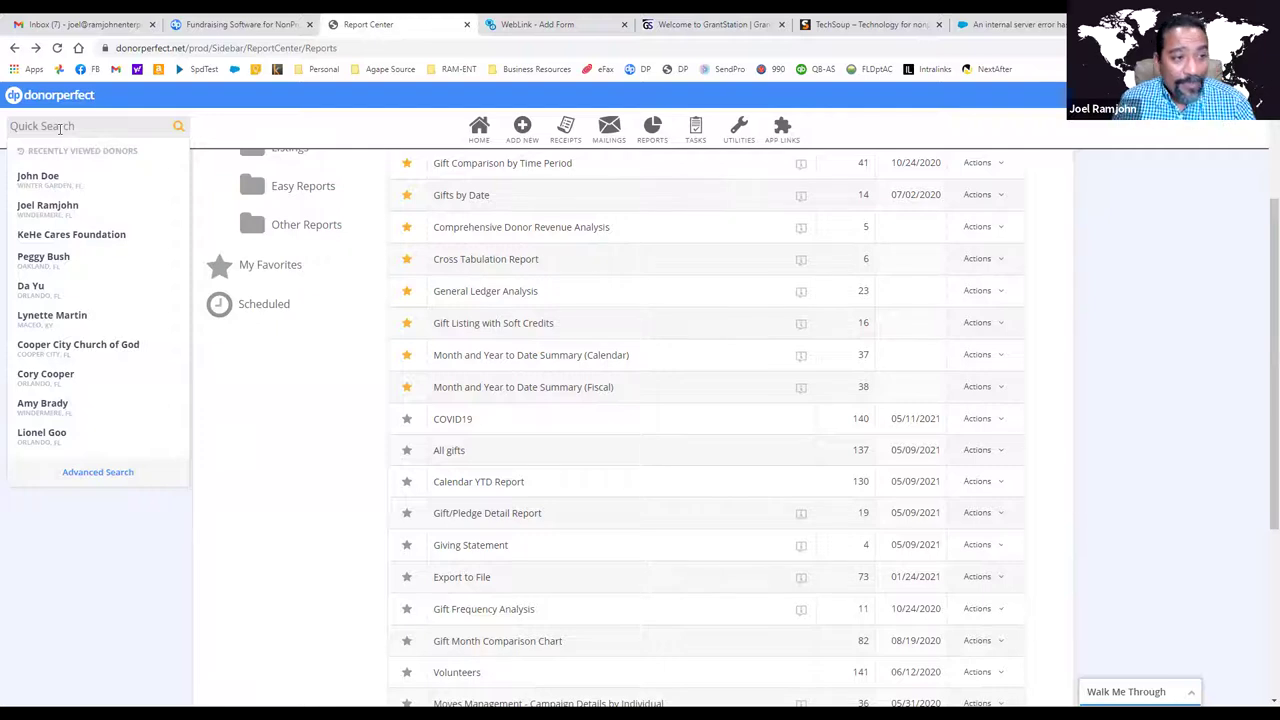
left_click(54, 180)
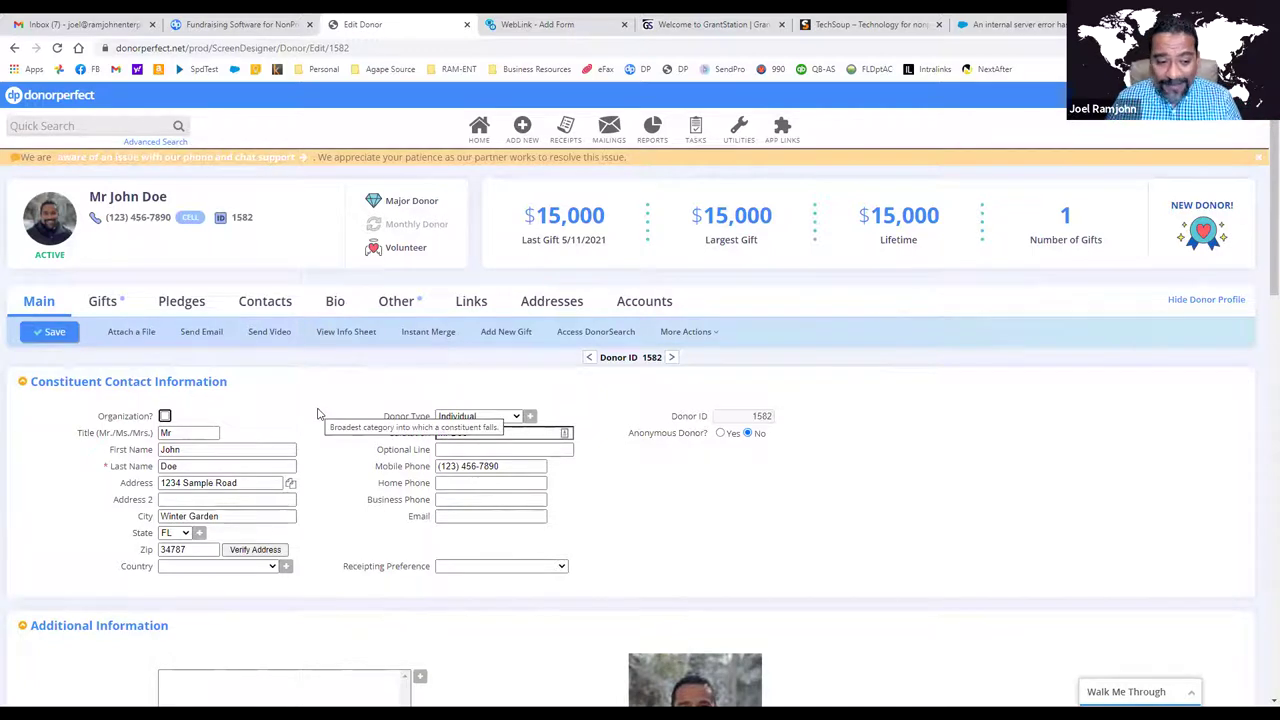
- View the donor's gift list and the Insta-Charge payment options, and close them without charging
left_click(104, 302)
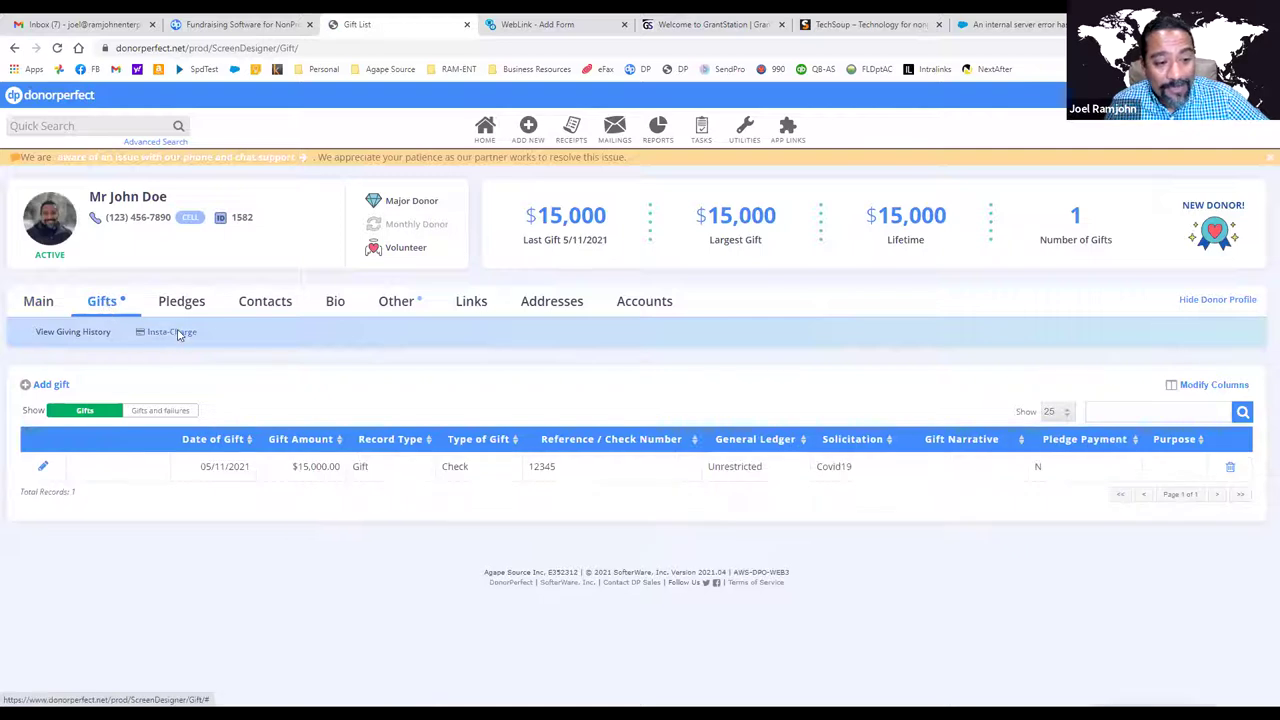
left_click(172, 332)
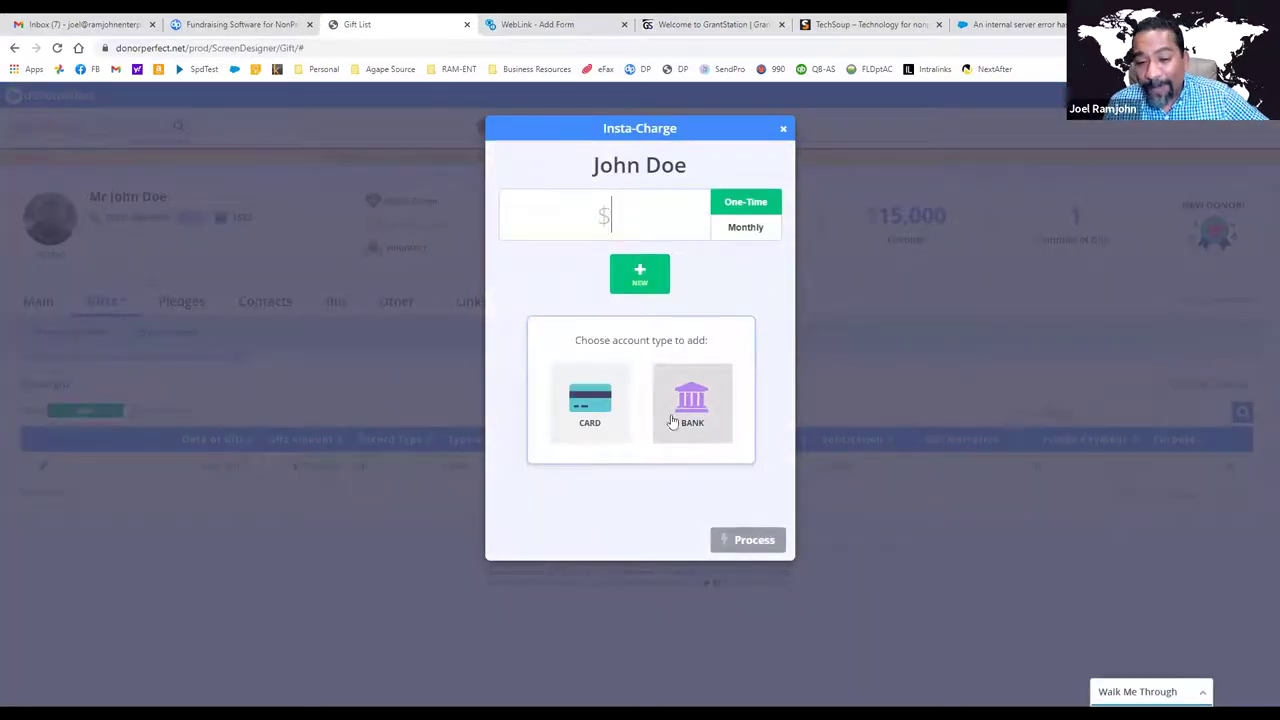
left_click(784, 130)
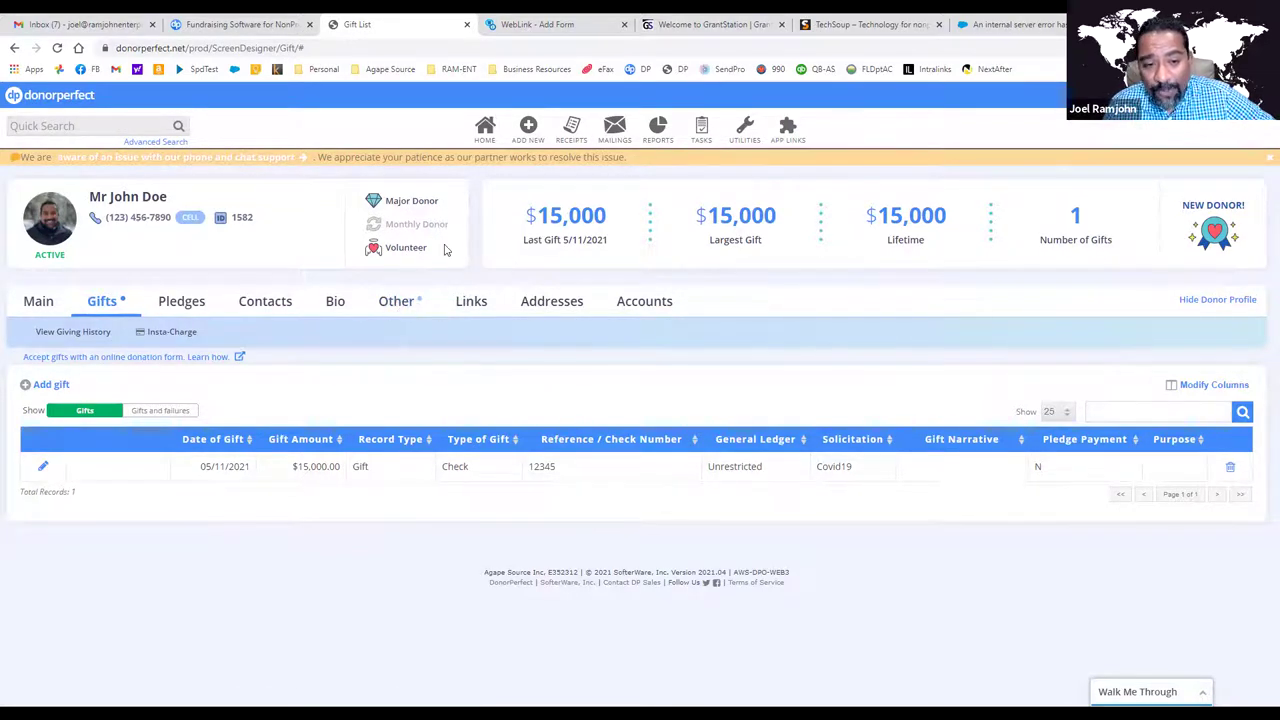
- Review the donor's other info, pledges and stored payment accounts
left_click(401, 304)
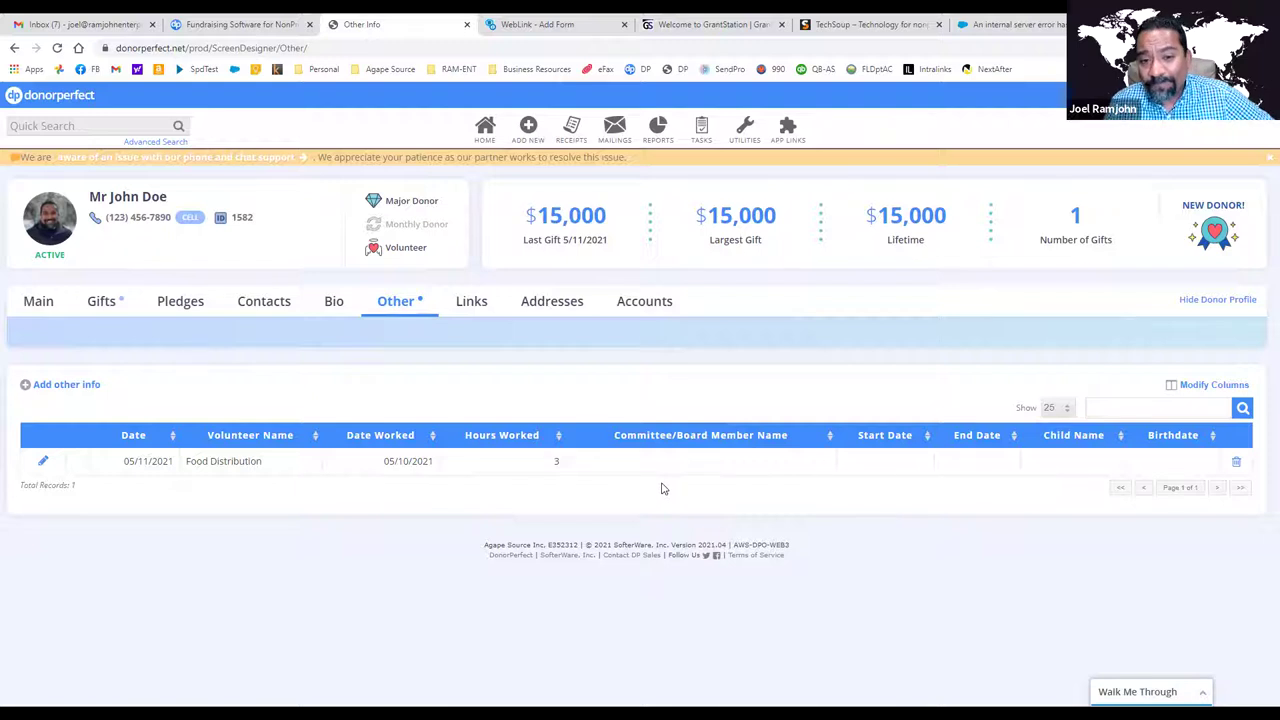
left_click(40, 302)
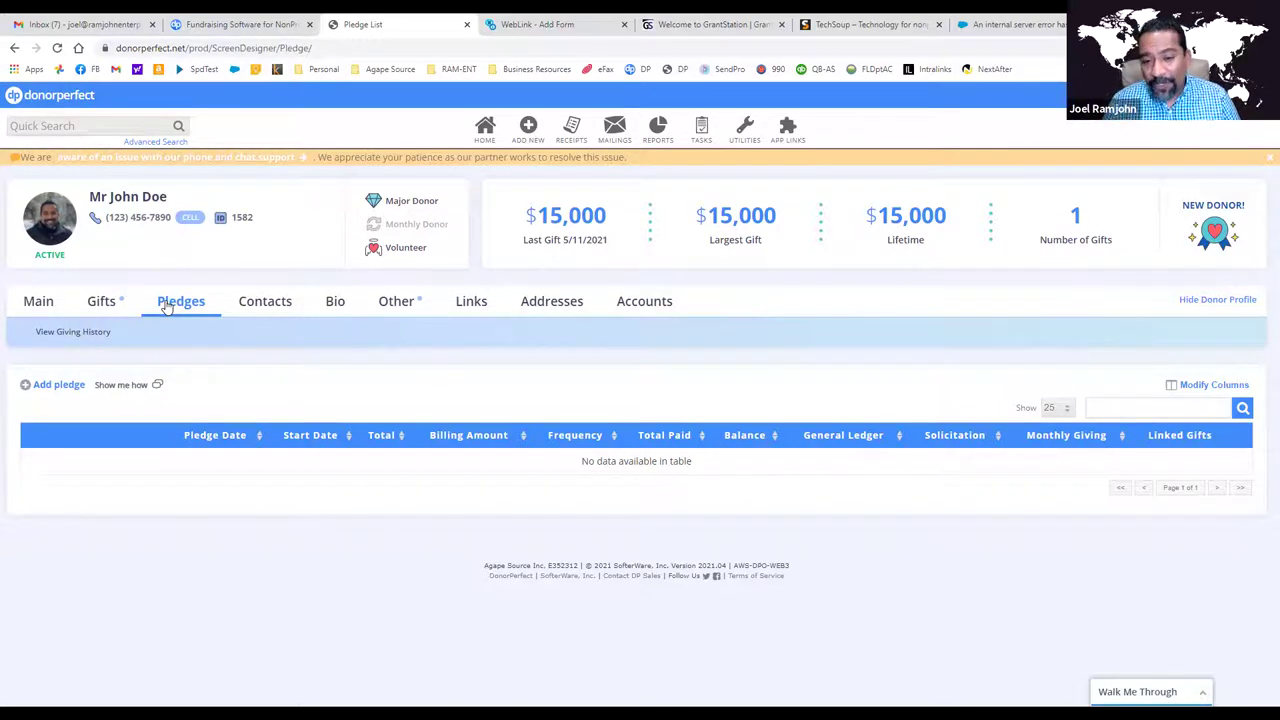
left_click(657, 306)
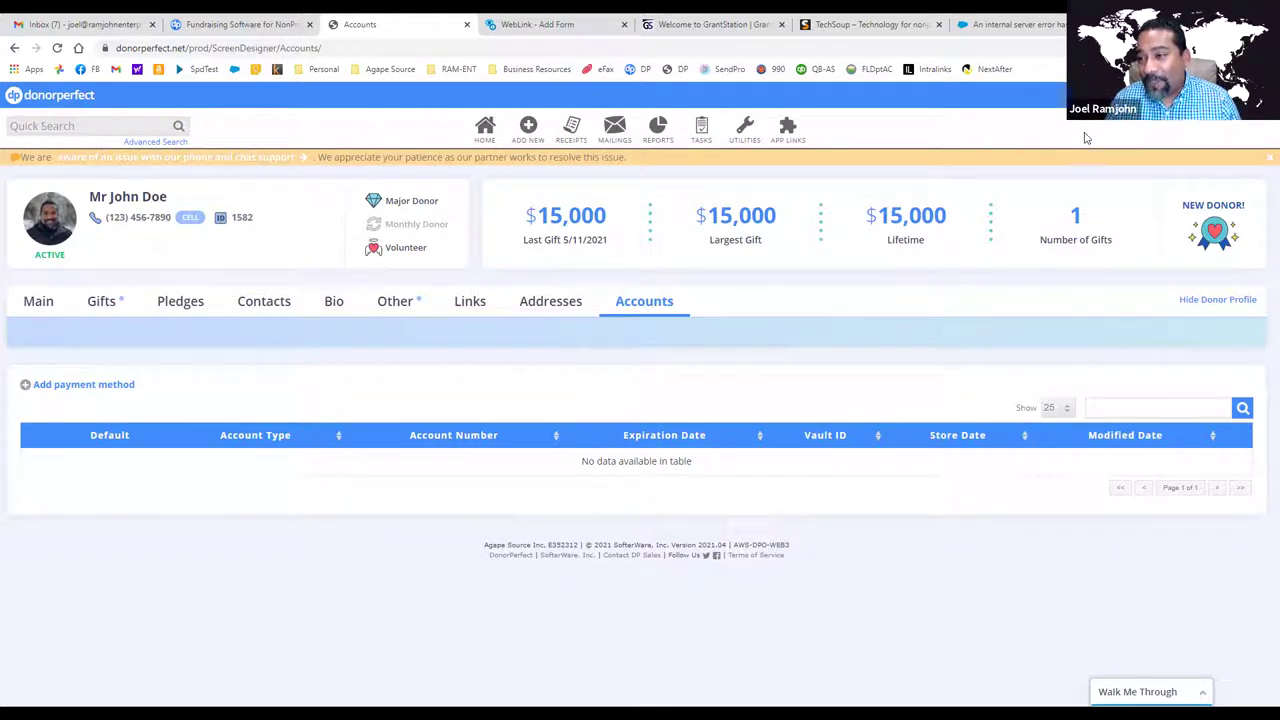
- Open User Management and view the database's users and permission groups
mouse_move(1249, 191)
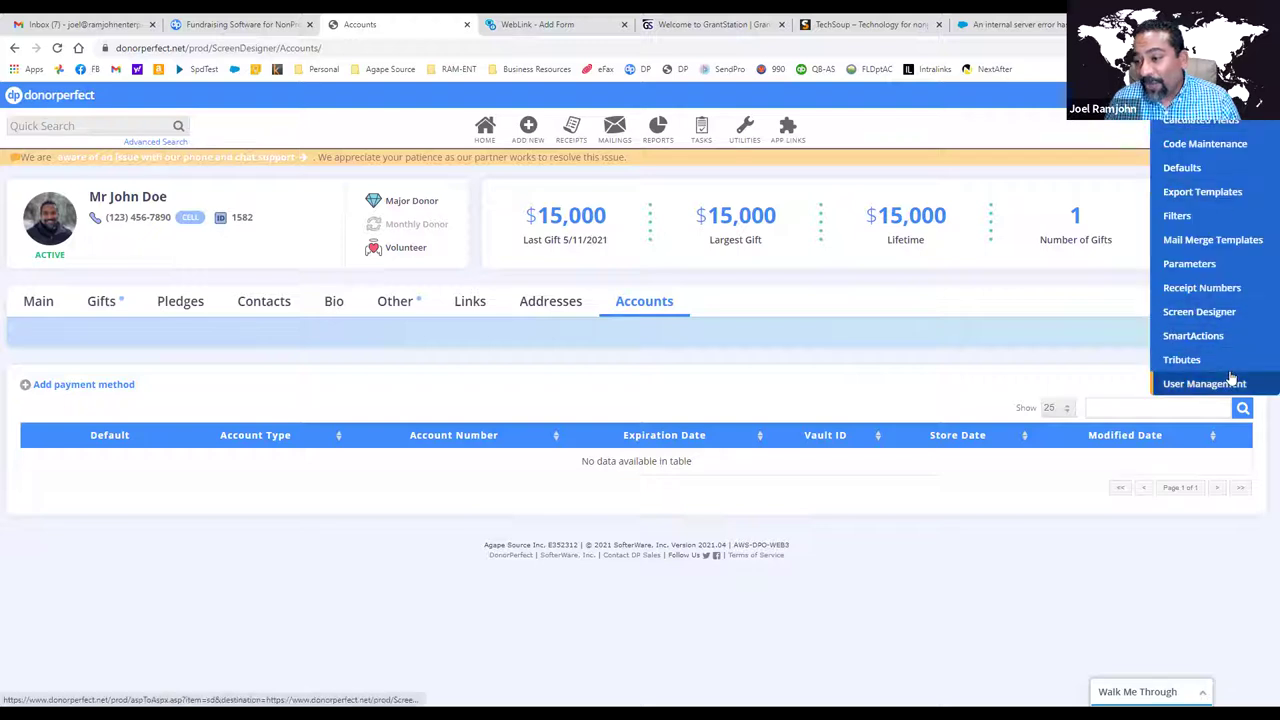
left_click(1228, 388)
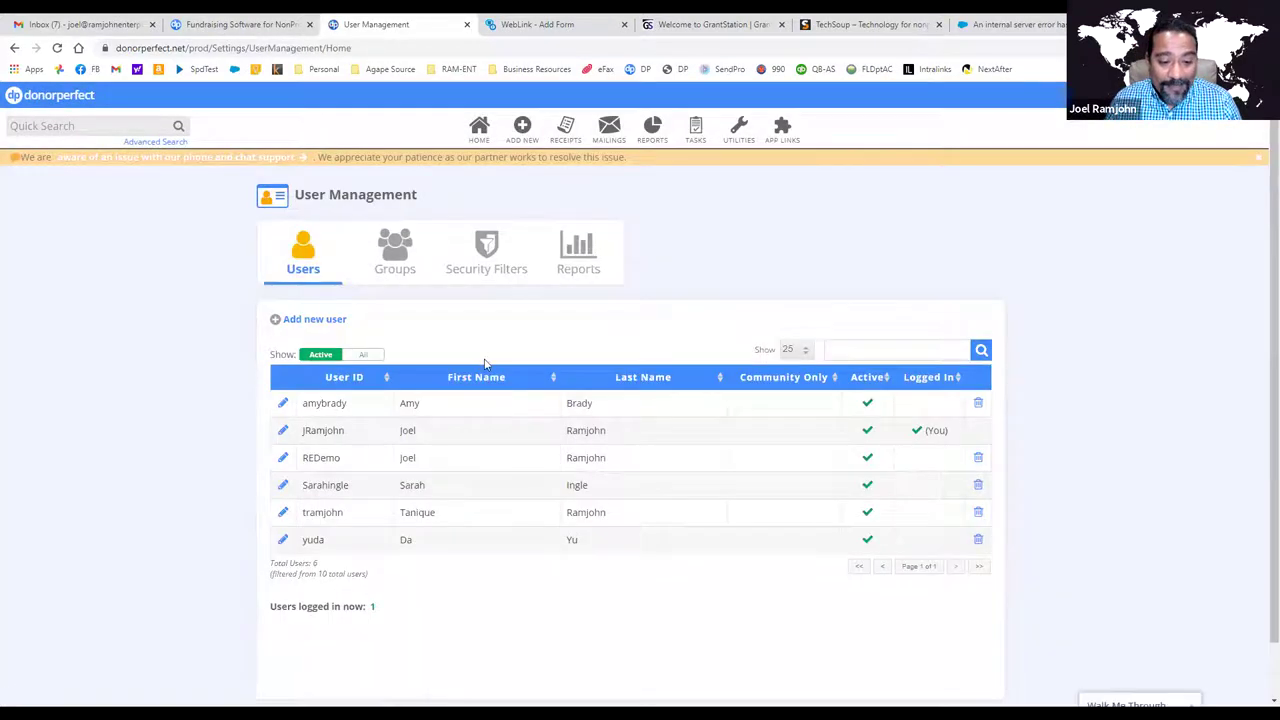
left_click(388, 262)
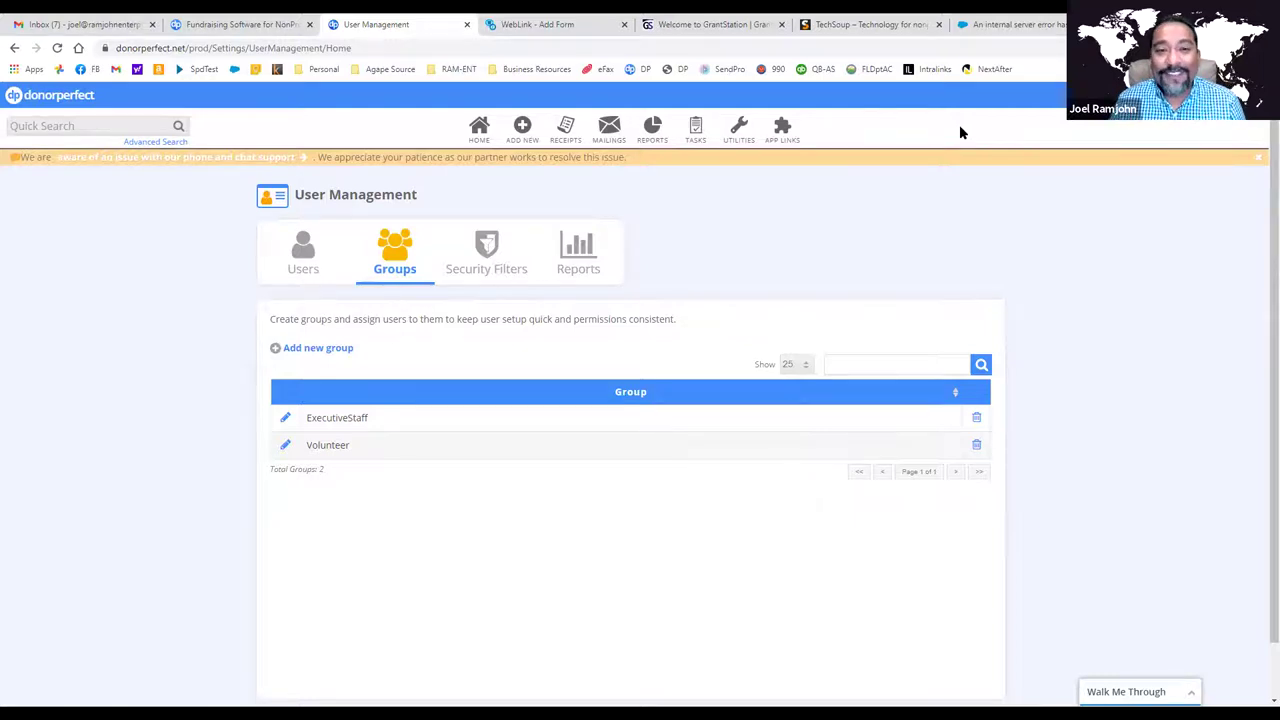
- Return to the donor's main record and look over its additional information, contact preferences and giving profile
mouse_move(782, 128)
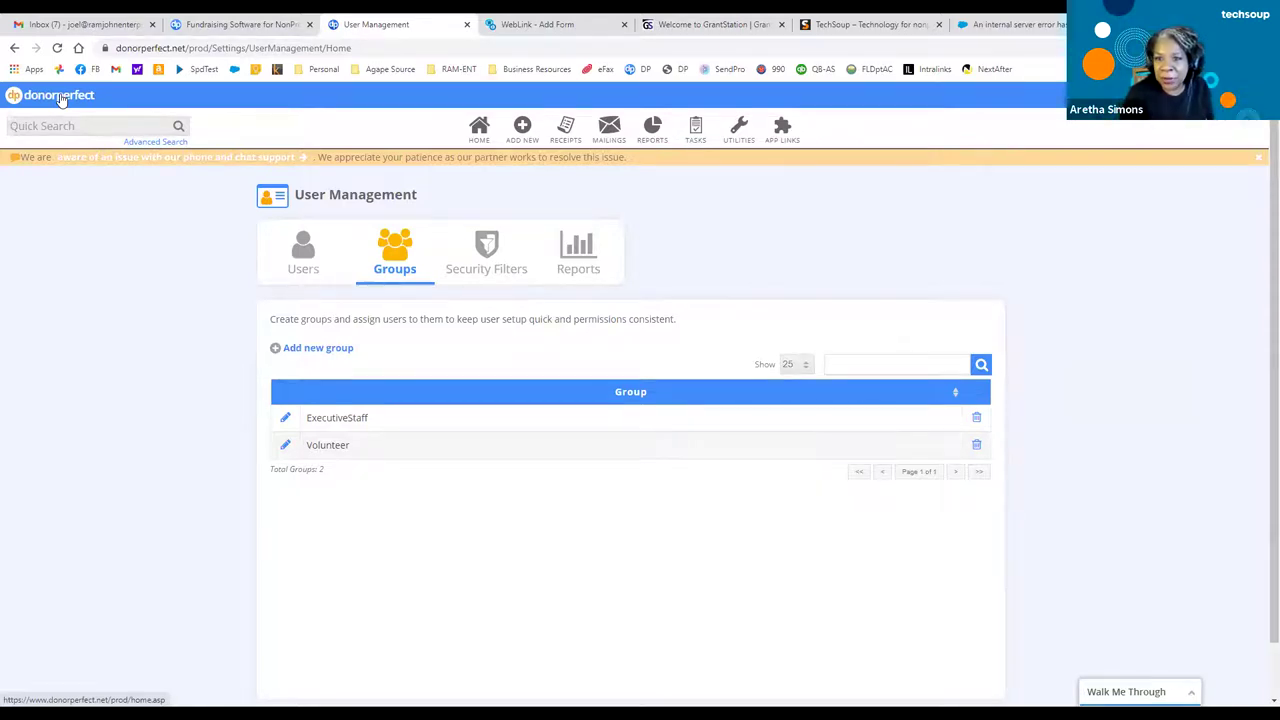
left_click(14, 48)
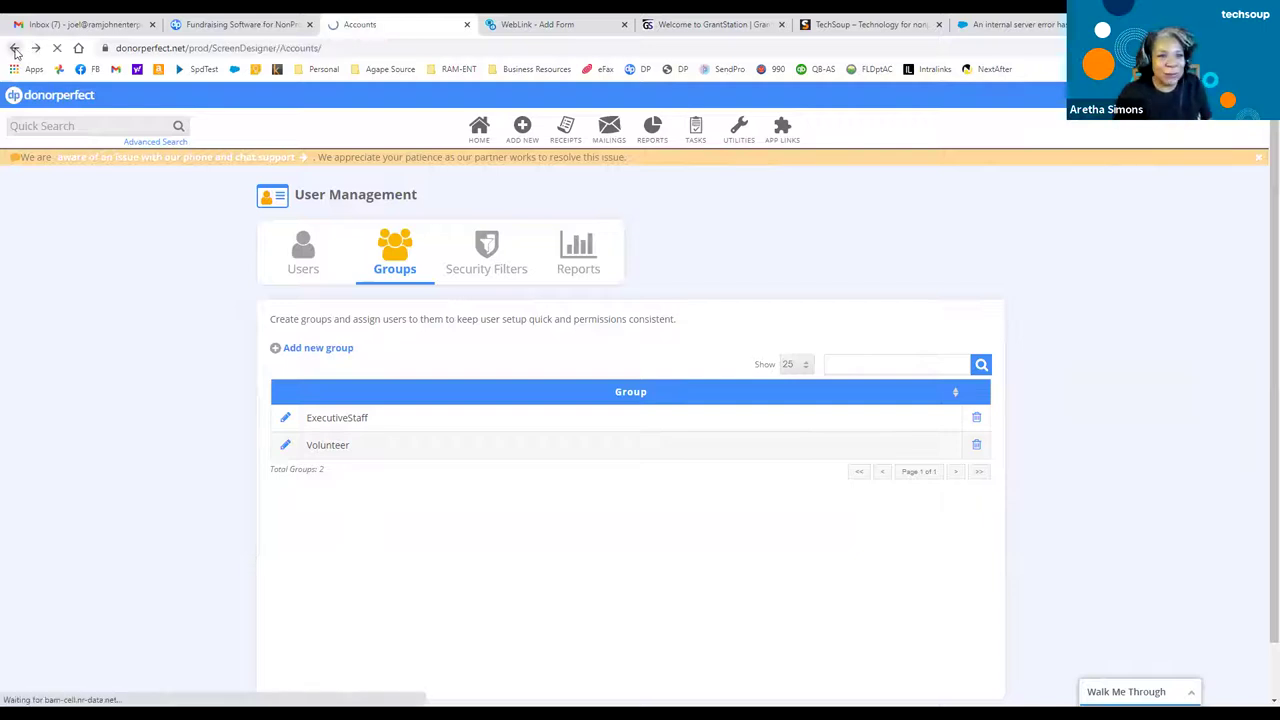
left_click(48, 305)
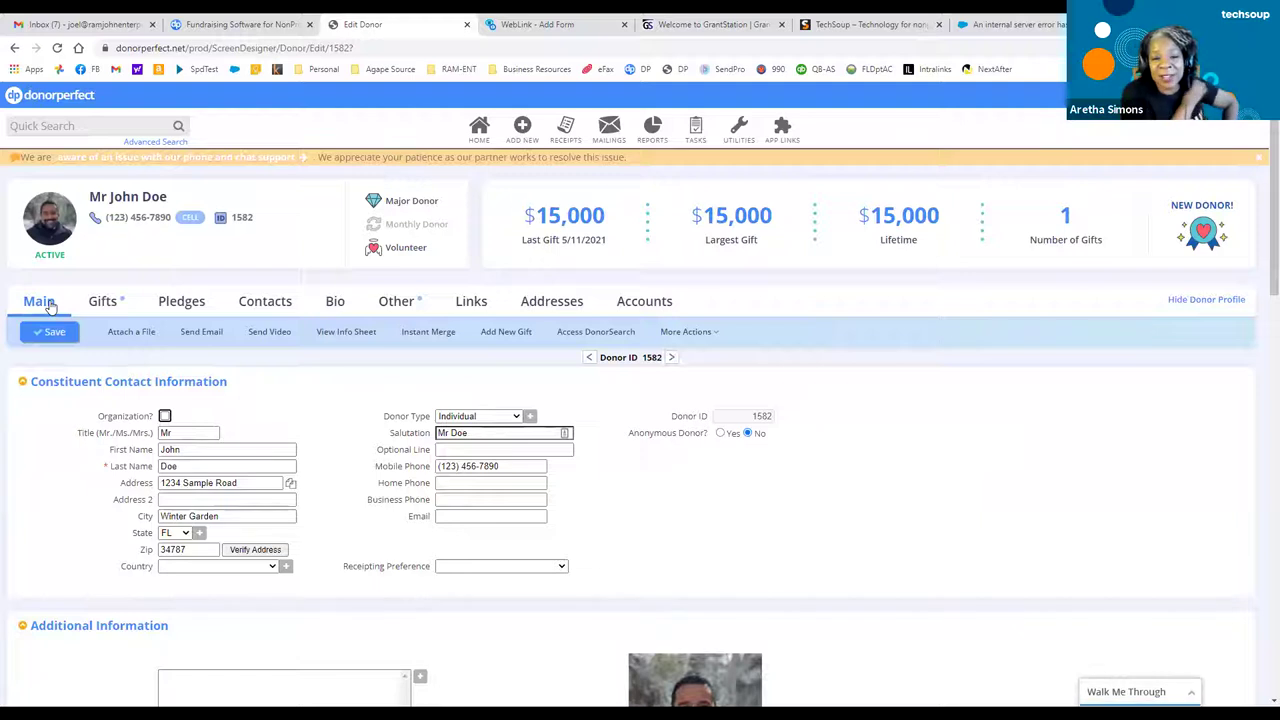
scroll(50, 305, "down", 1)
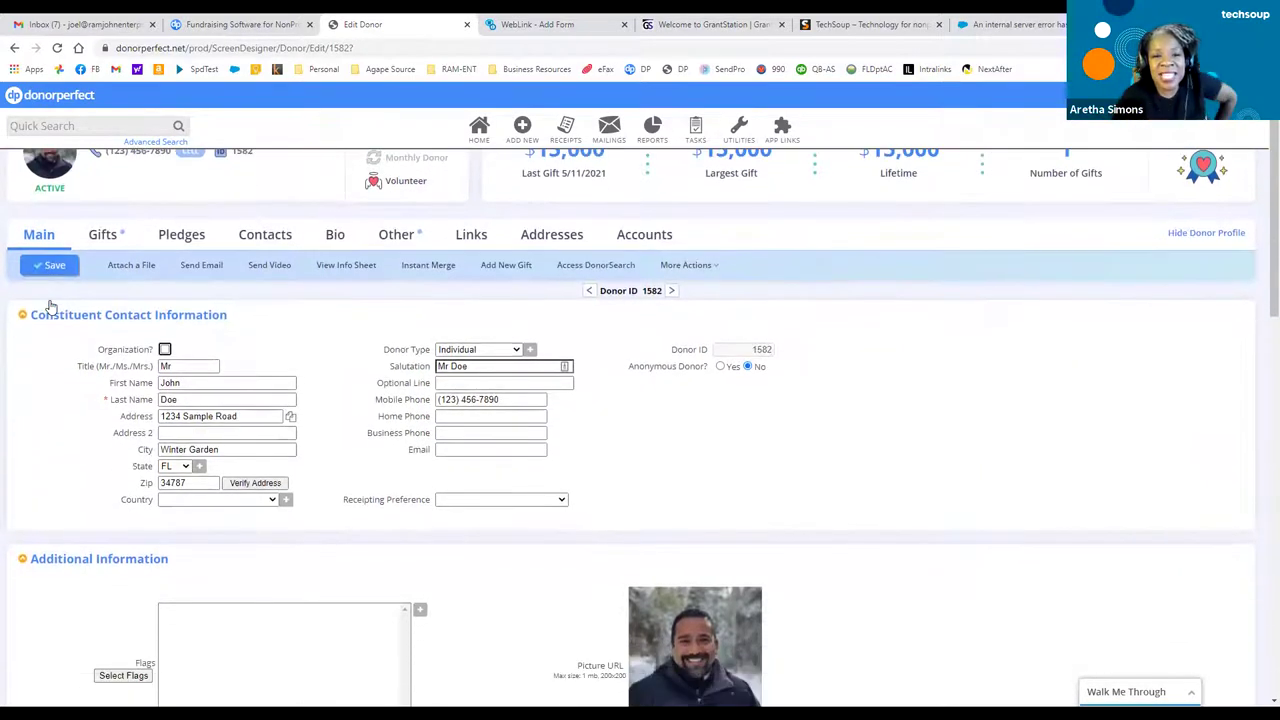
scroll(50, 305, "down", 4)
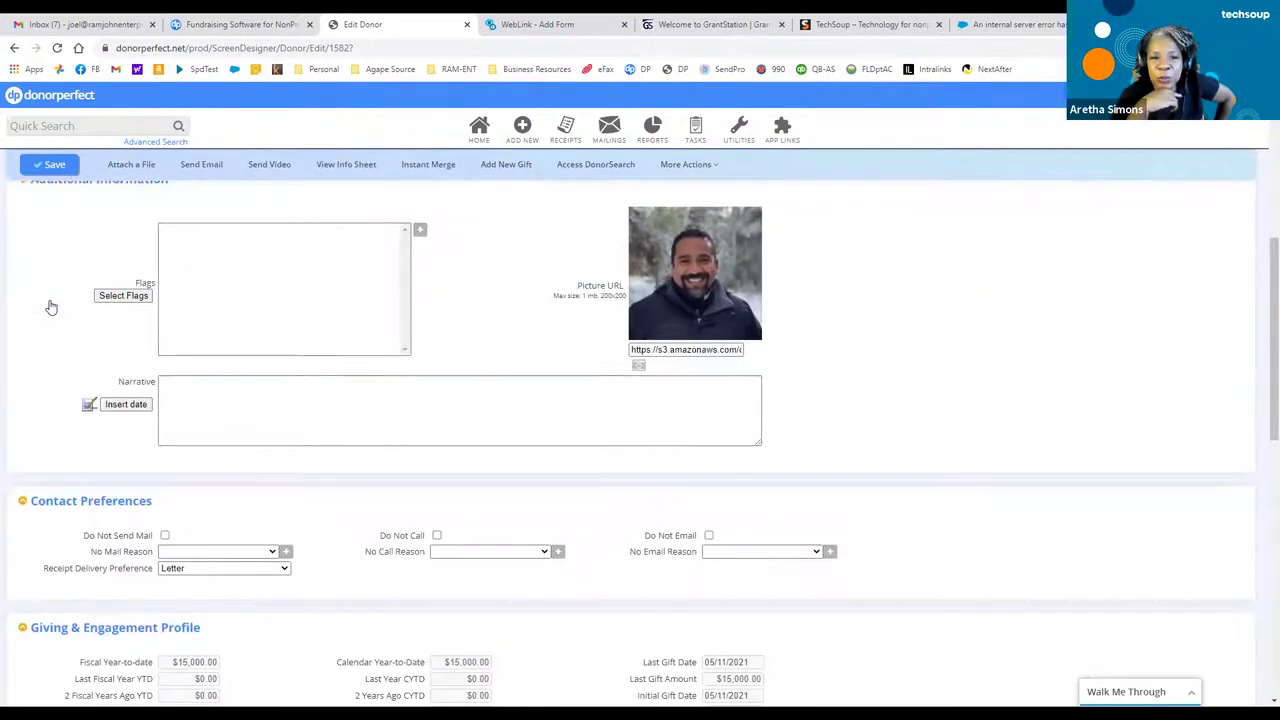
scroll(51, 307, "up", 5)
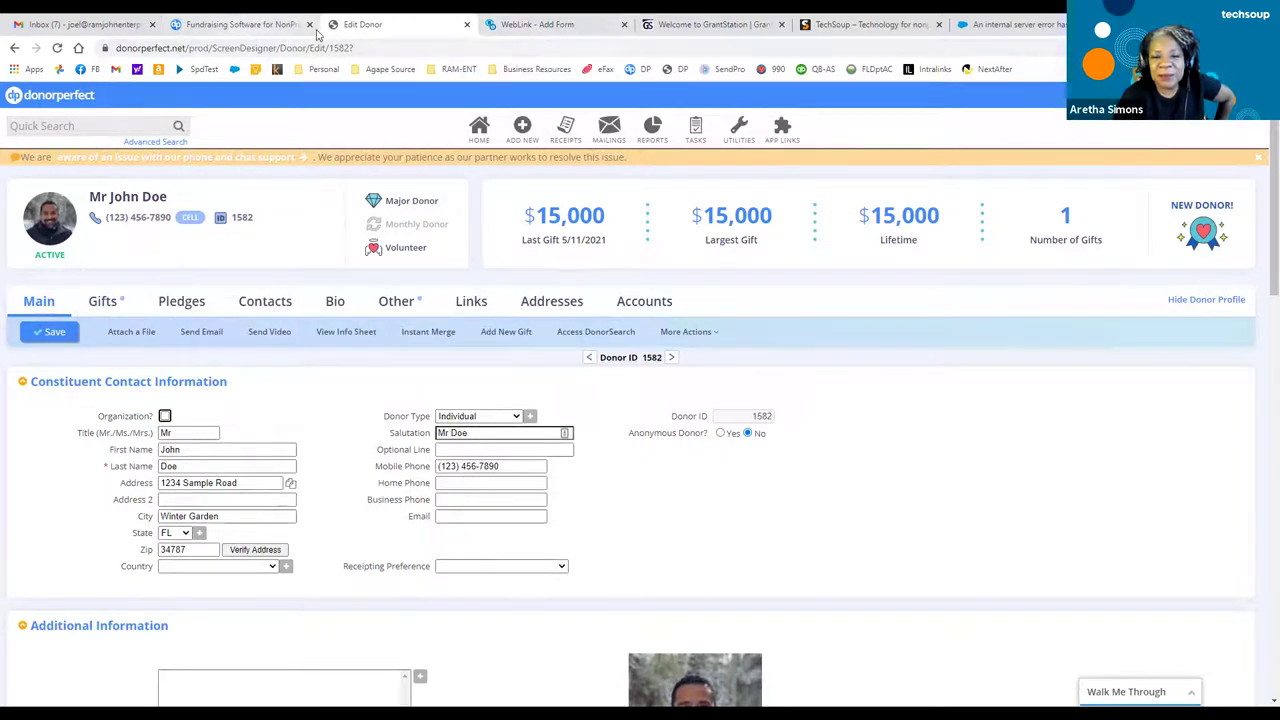
- View the flags available for the donor under Additional Information, and close the list without selecting any
left_click(523, 33)
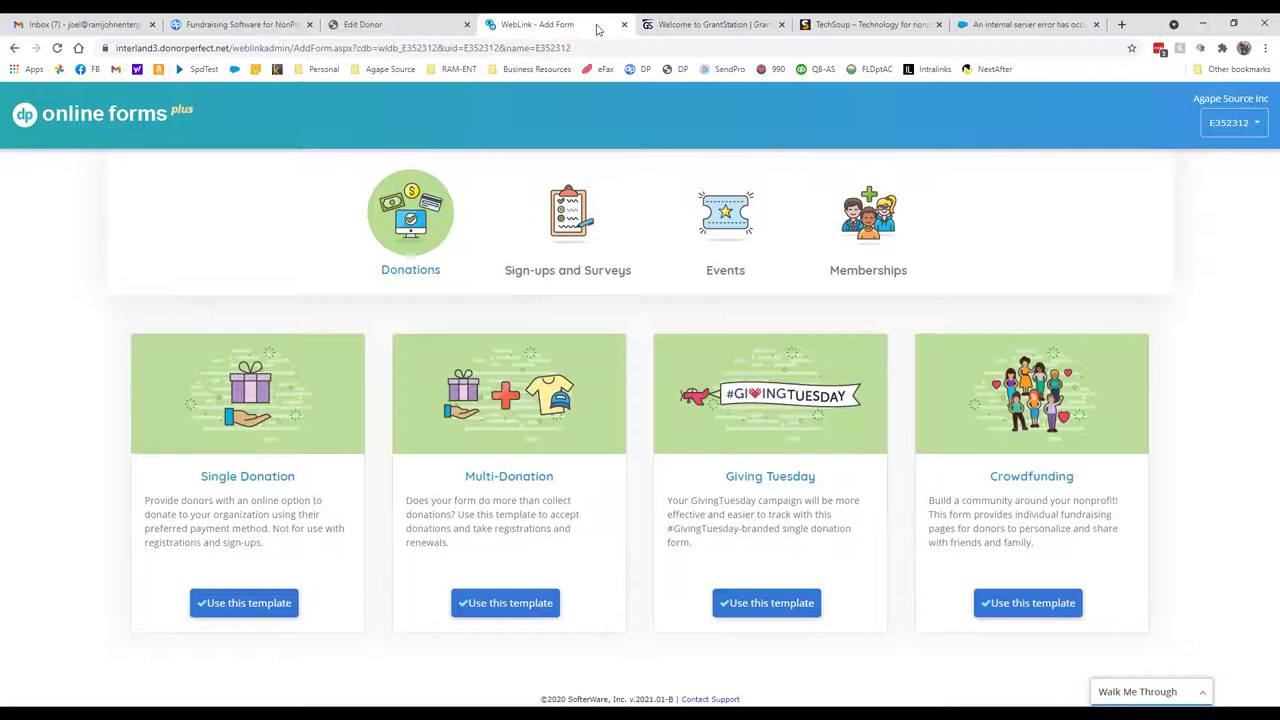
left_click(375, 25)
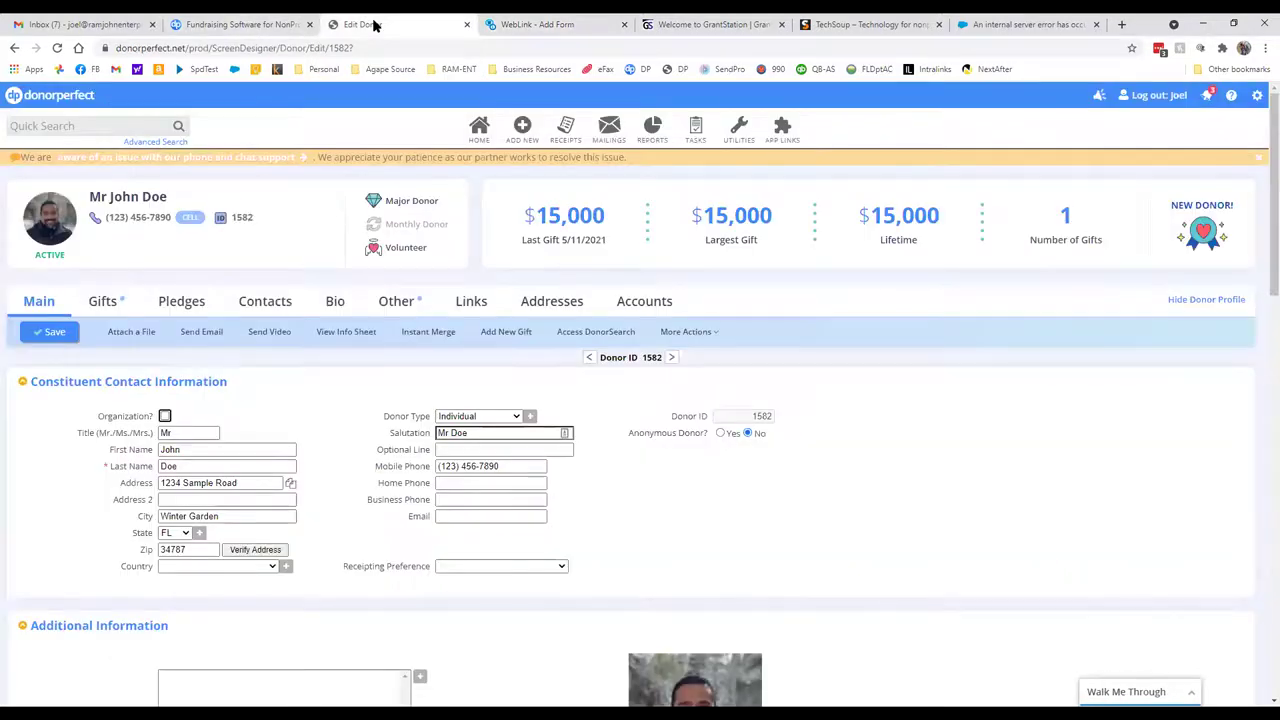
scroll(380, 240, "down", 2)
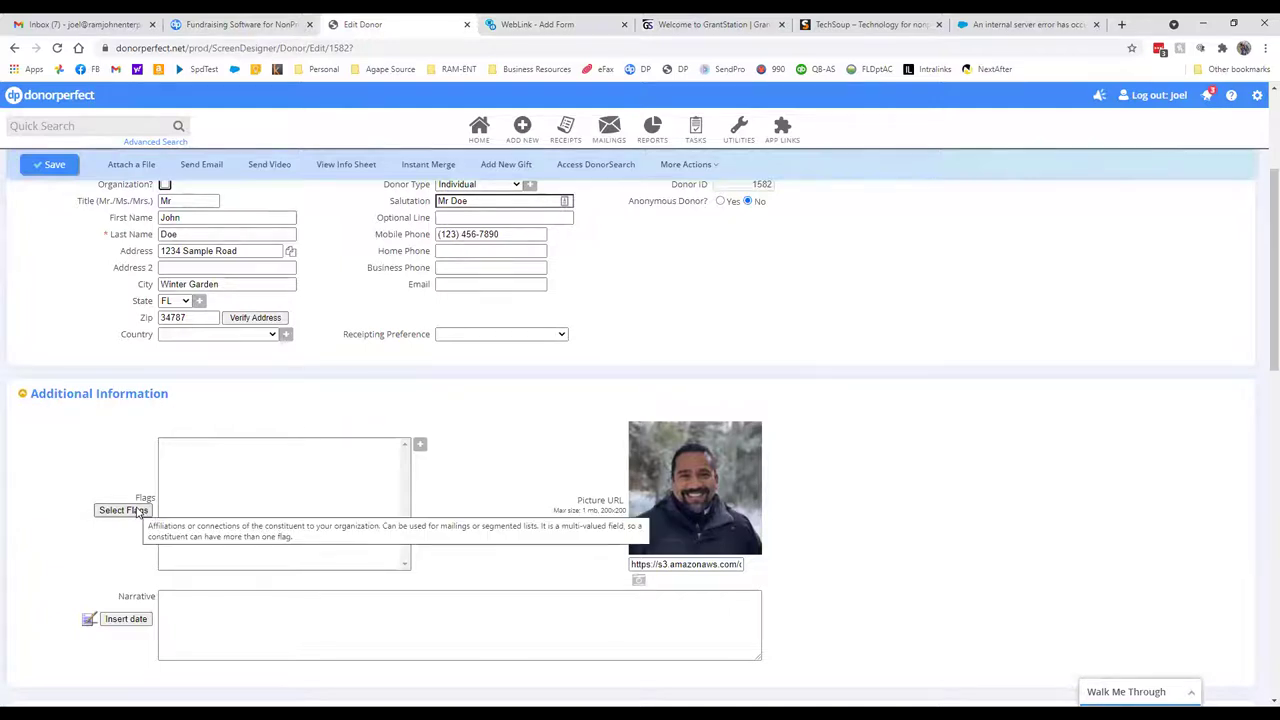
left_click(123, 510)
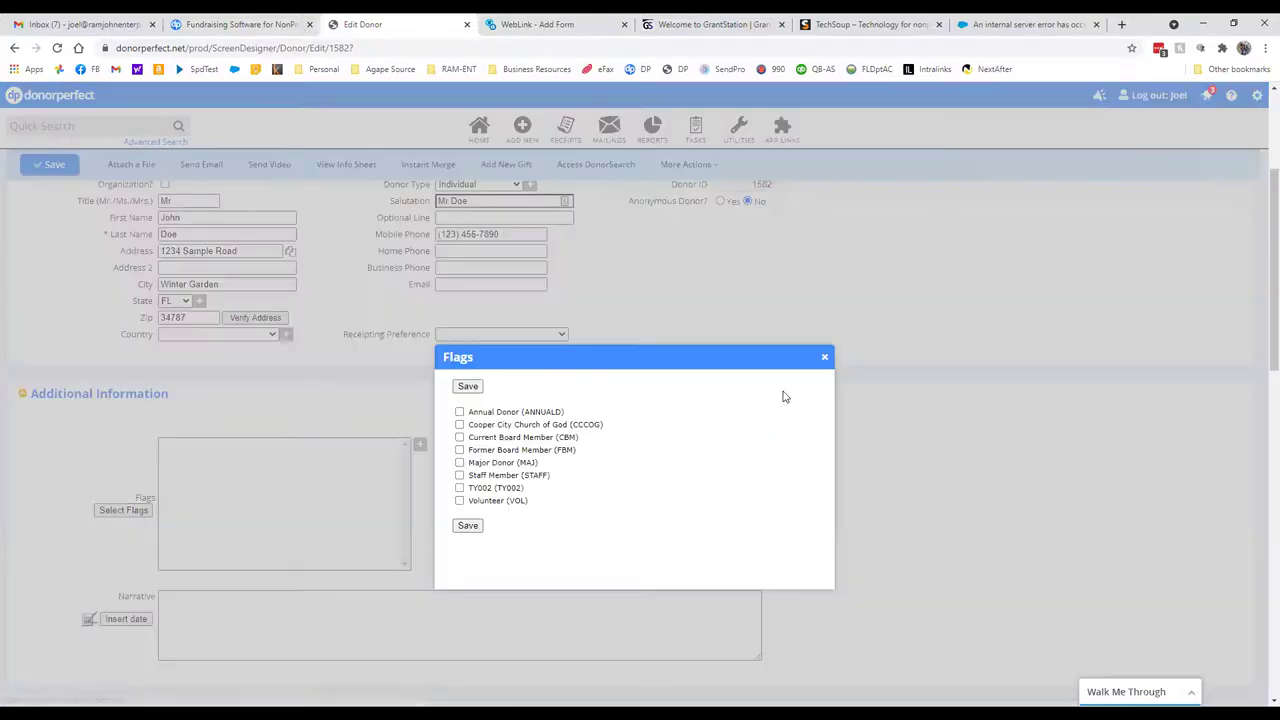
left_click(823, 358)
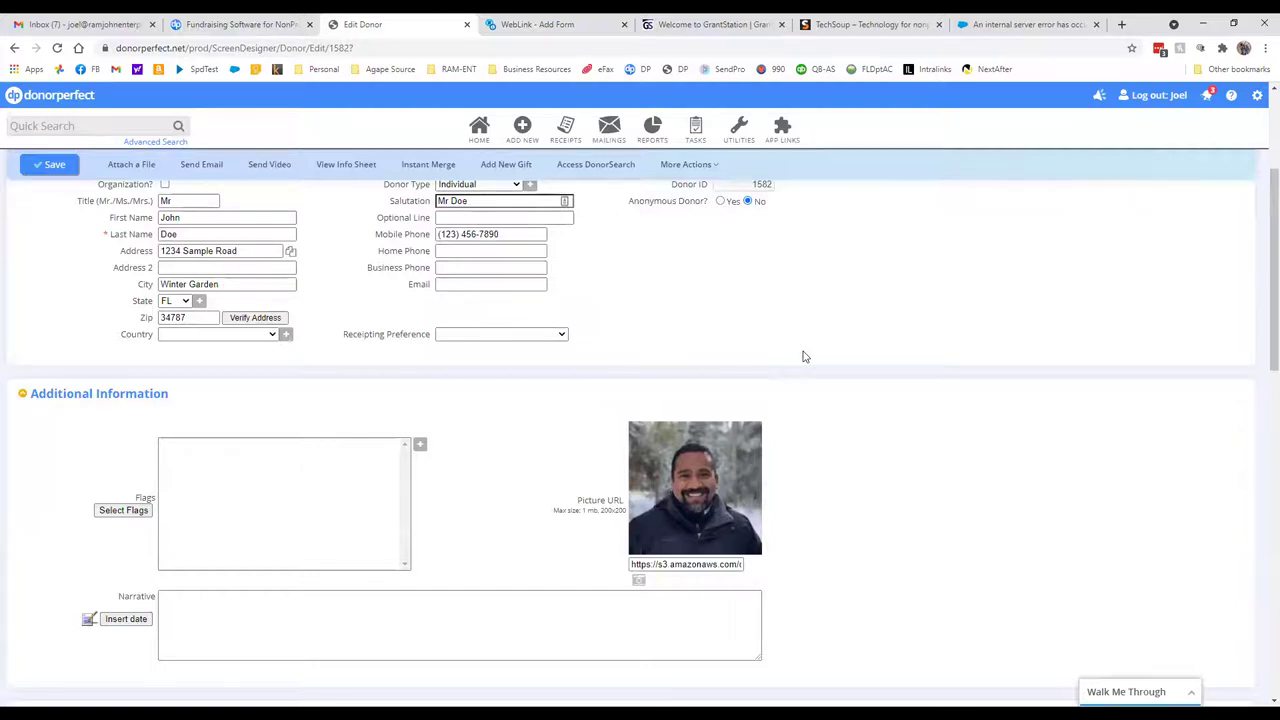
scroll(805, 357, "up", 2)
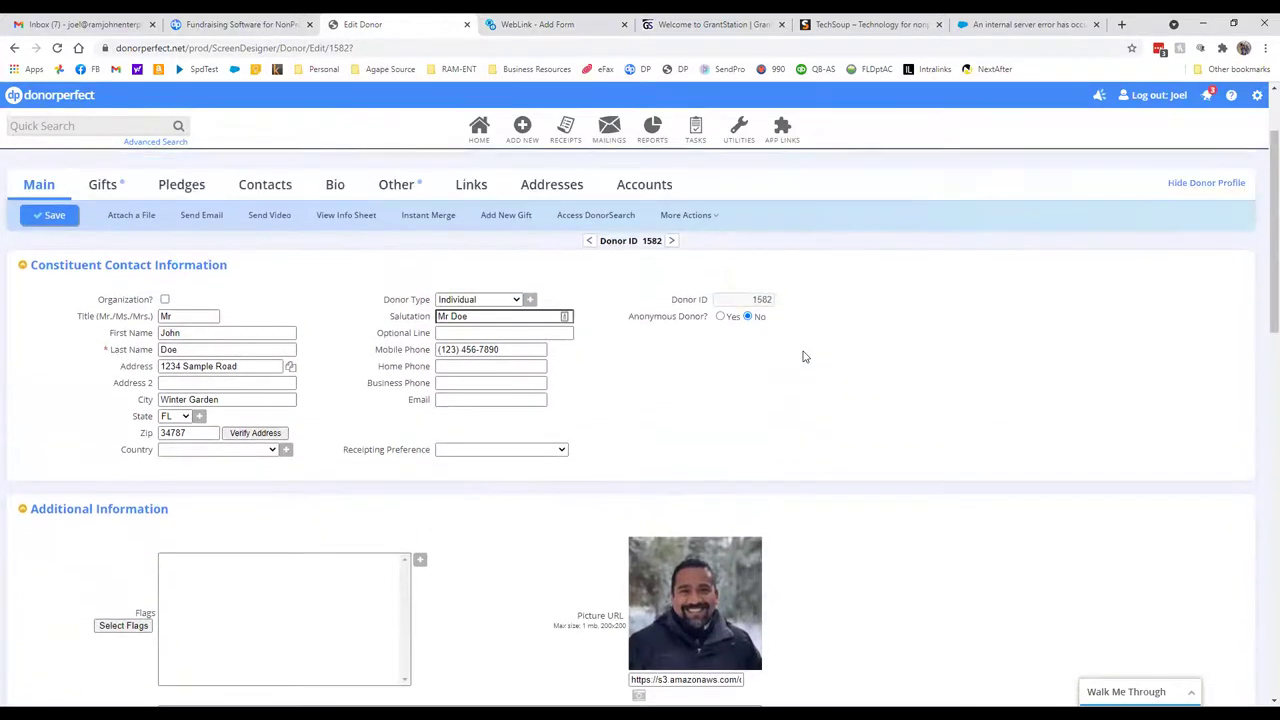
scroll(805, 357, "up", 2)
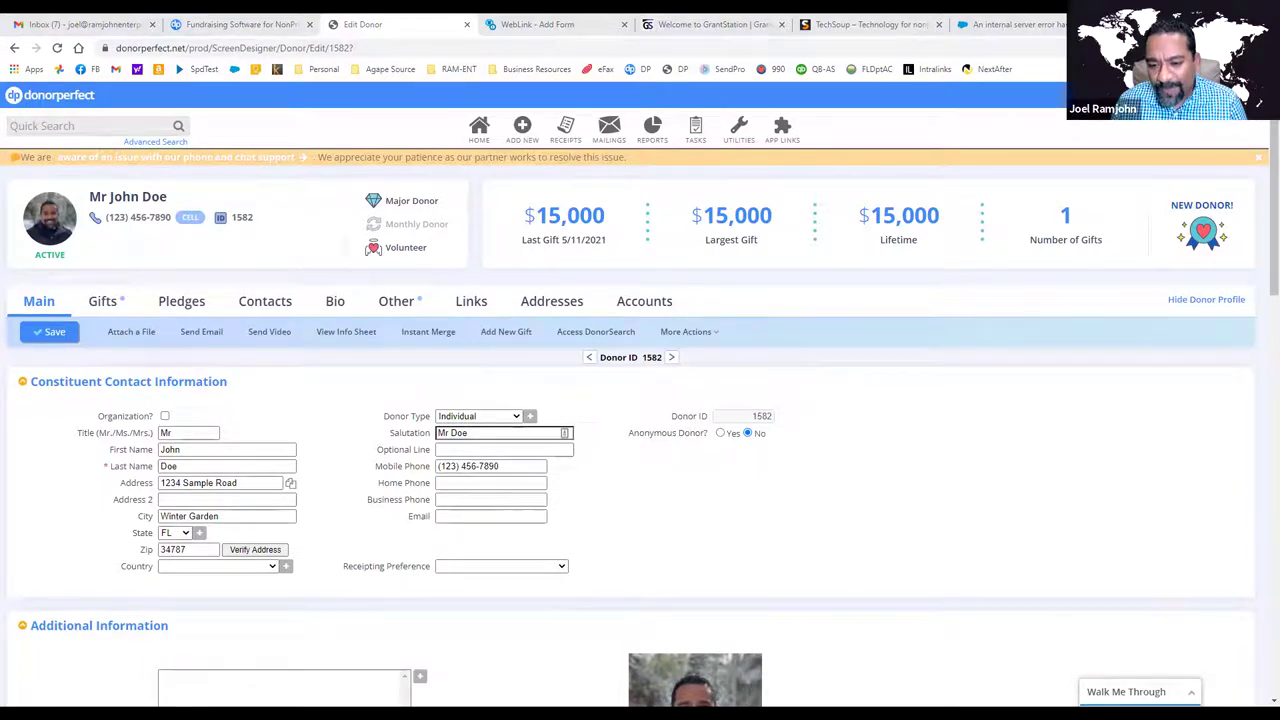
left_click(703, 622)
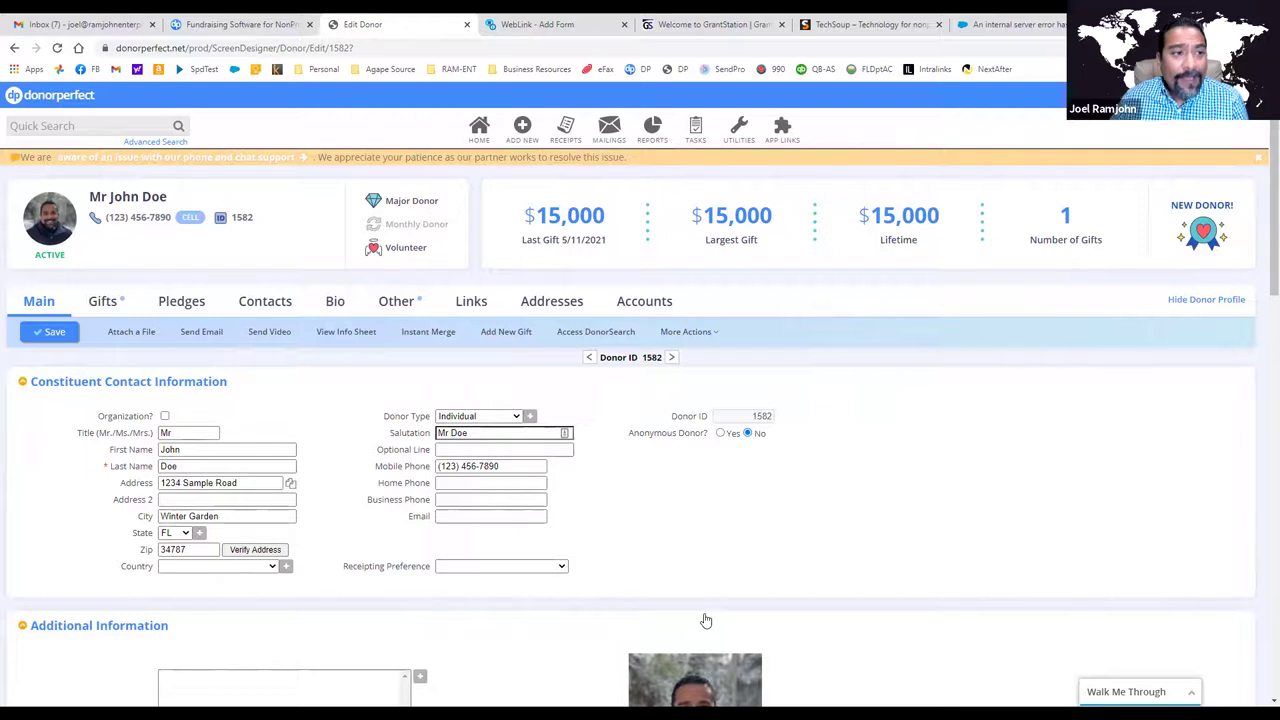
- Switch to Gmail and open the inbox of the Agape Source account
left_click(120, 25)
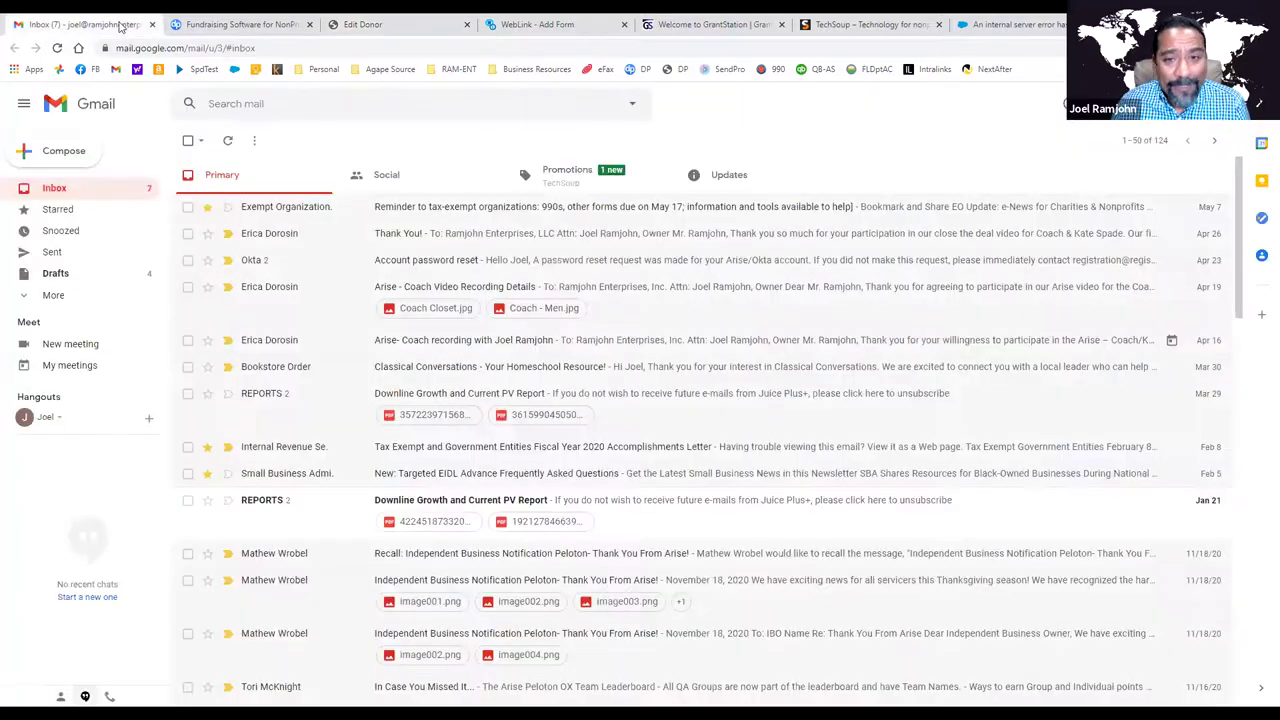
left_click(1157, 103)
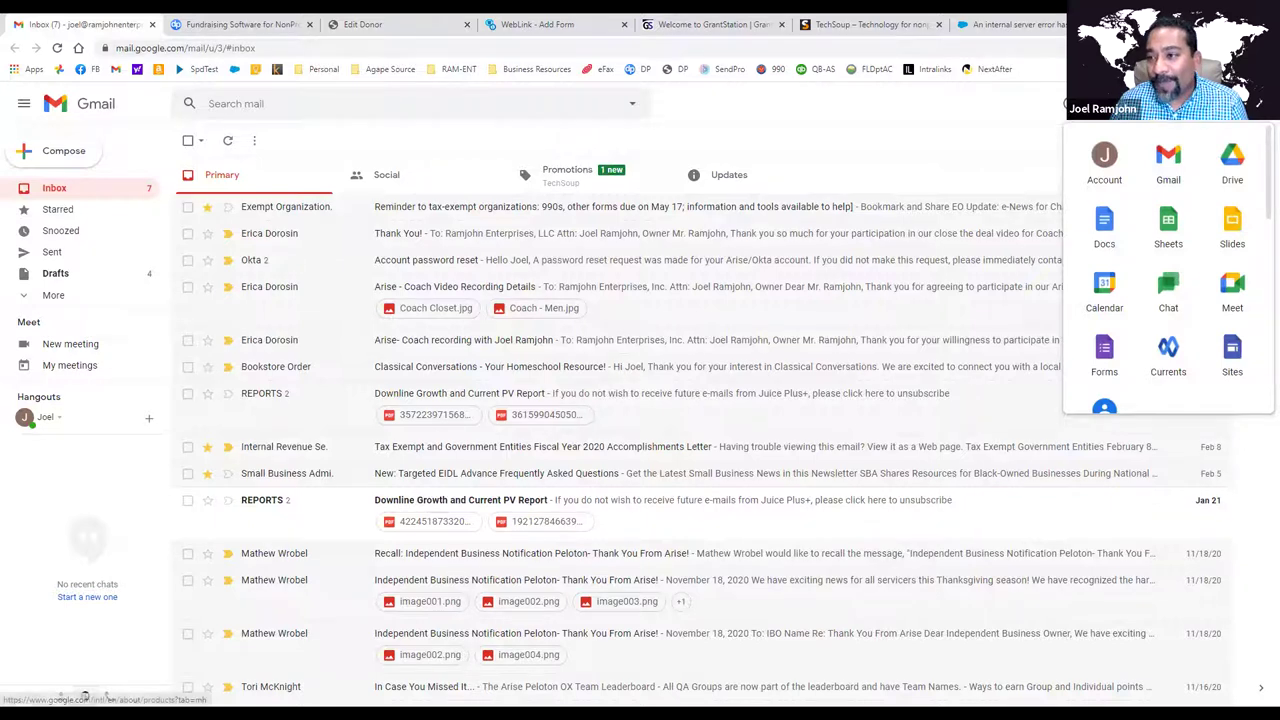
left_click(1245, 103)
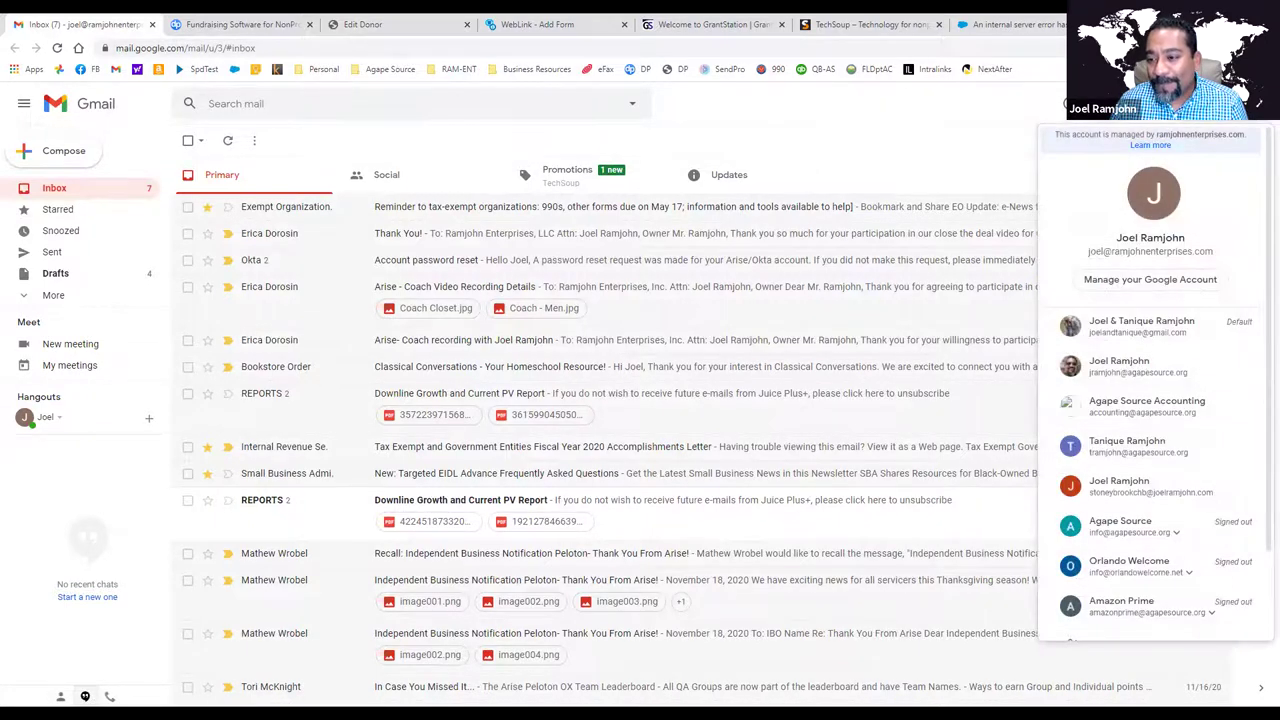
left_click(1100, 366)
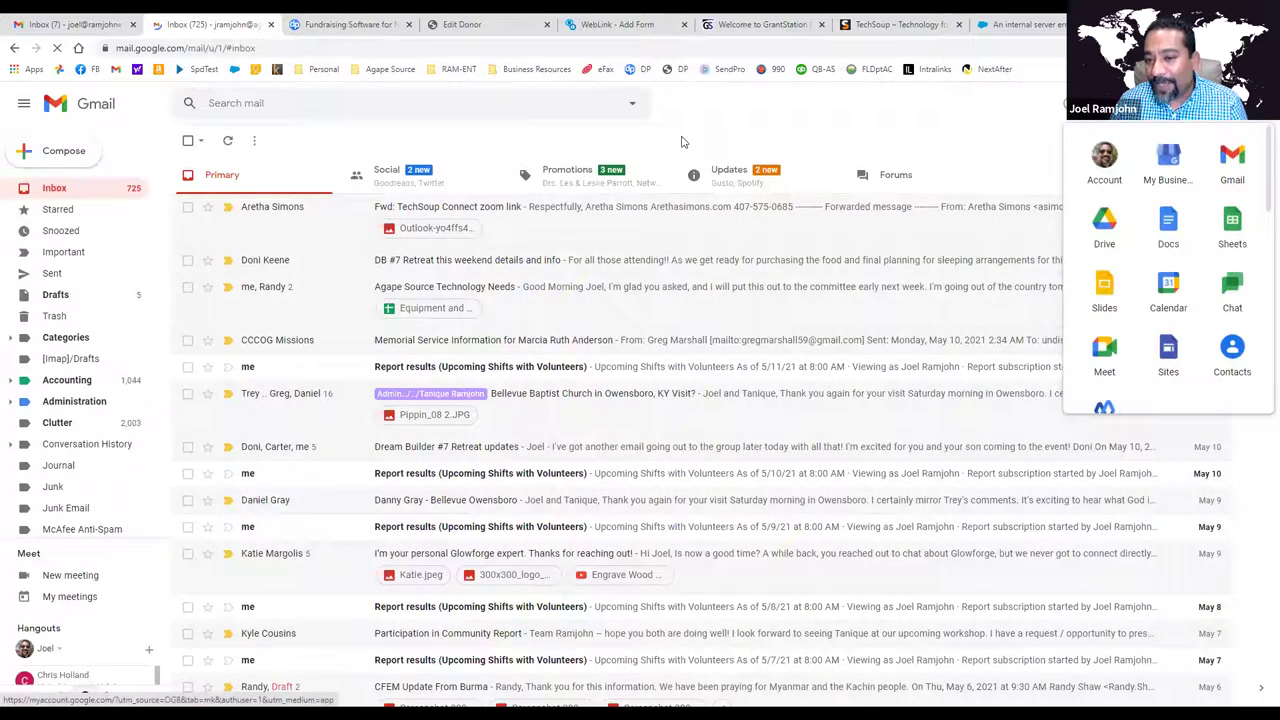
- Open Google Sheets from the Agape Source account, look through the recent spreadsheets and open Care Package Form
left_click(1222, 224)
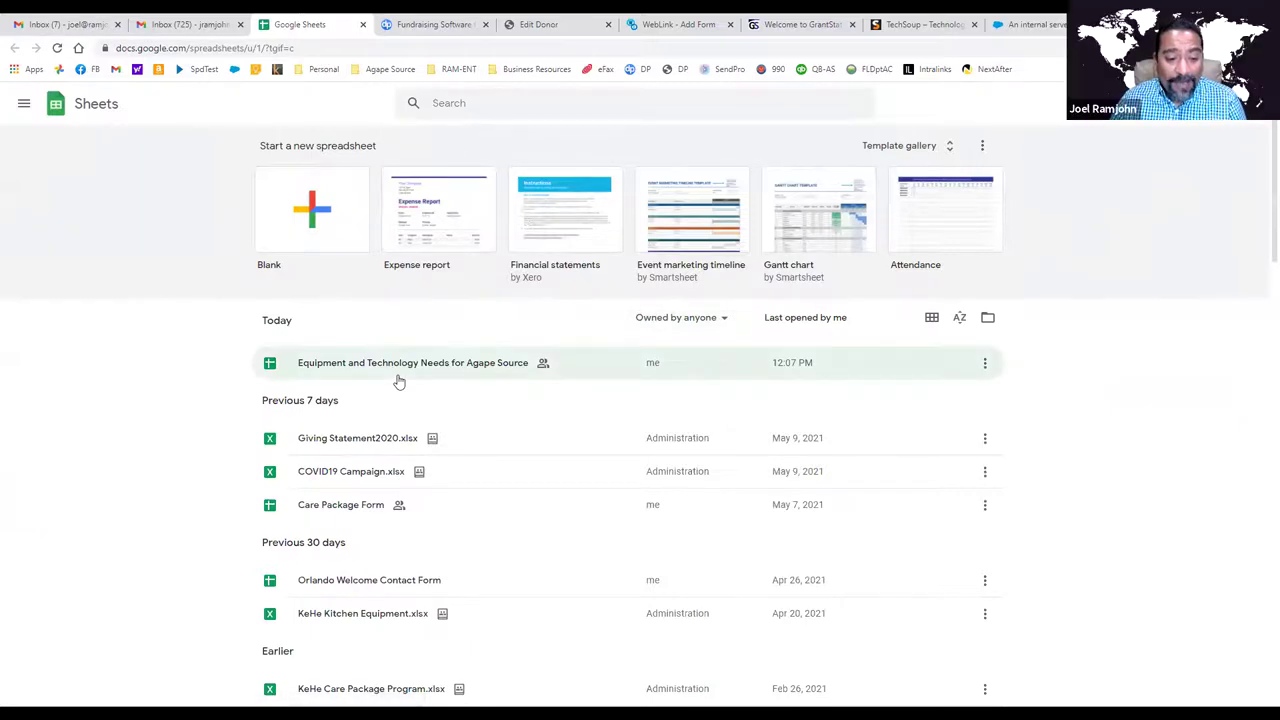
scroll(398, 382, "down", 5)
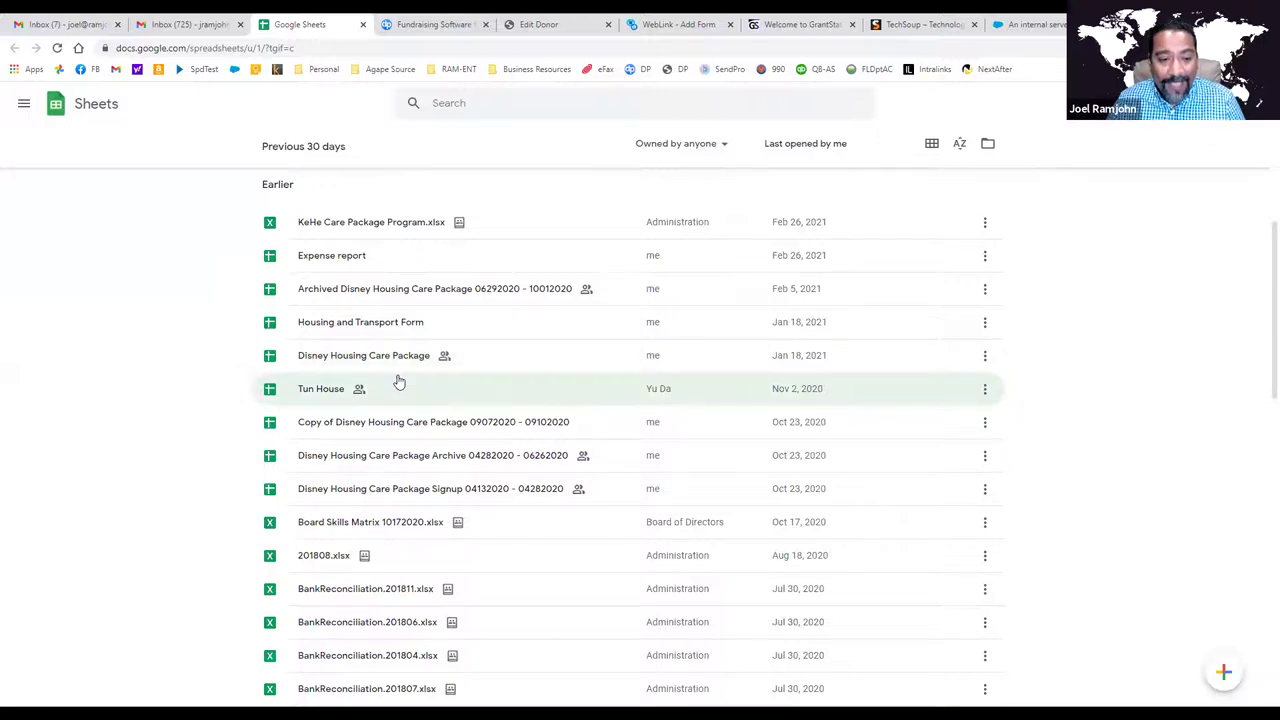
scroll(398, 382, "up", 1)
scroll(398, 380, "up", 1)
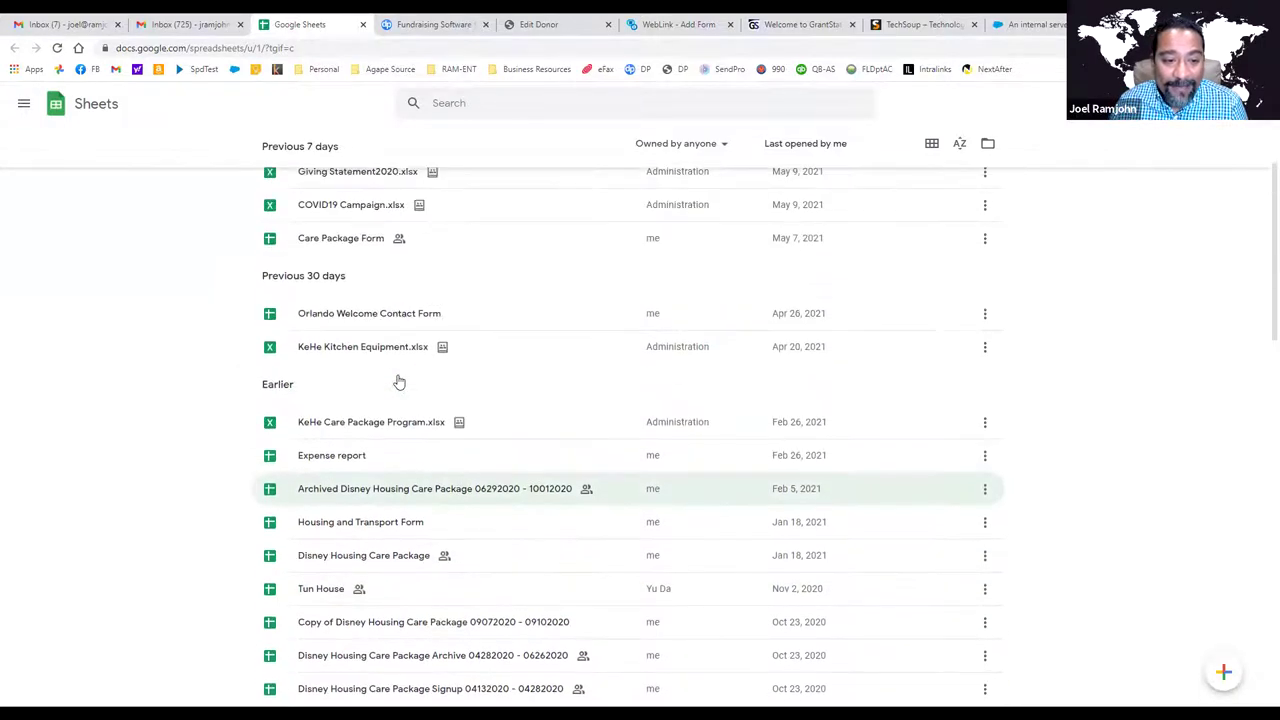
scroll(320, 314, "up", 2)
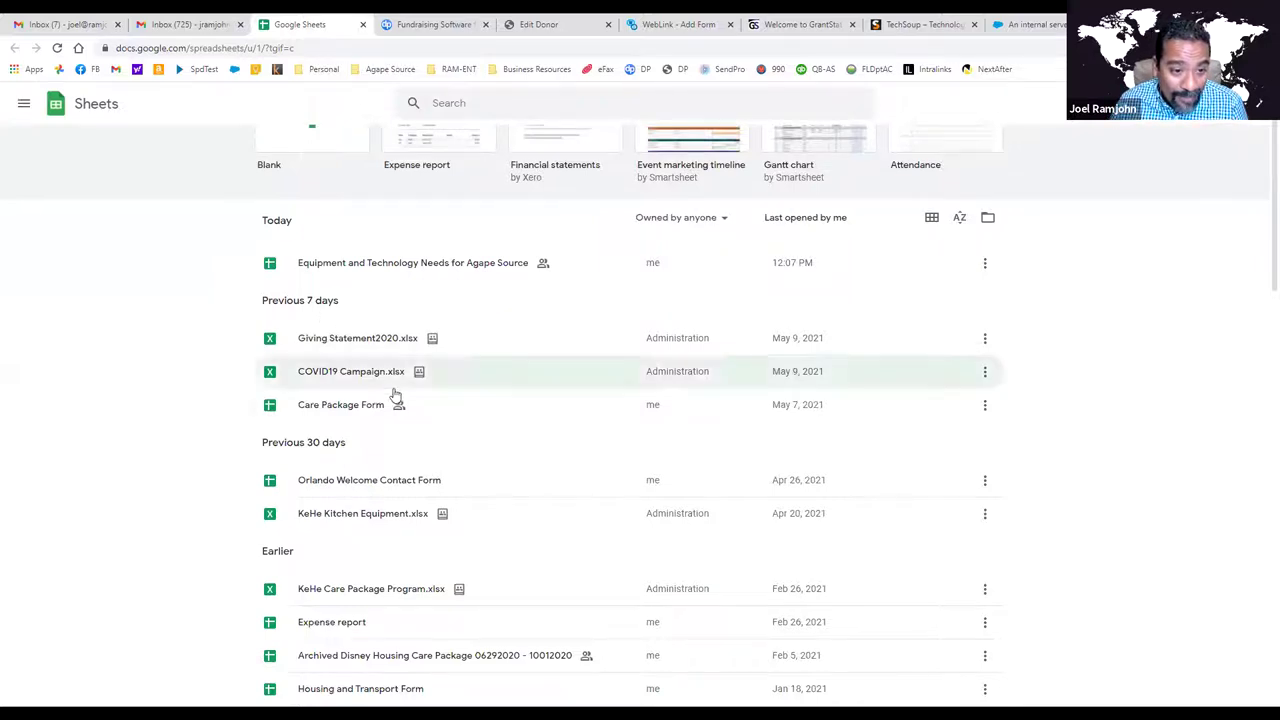
left_click(346, 412)
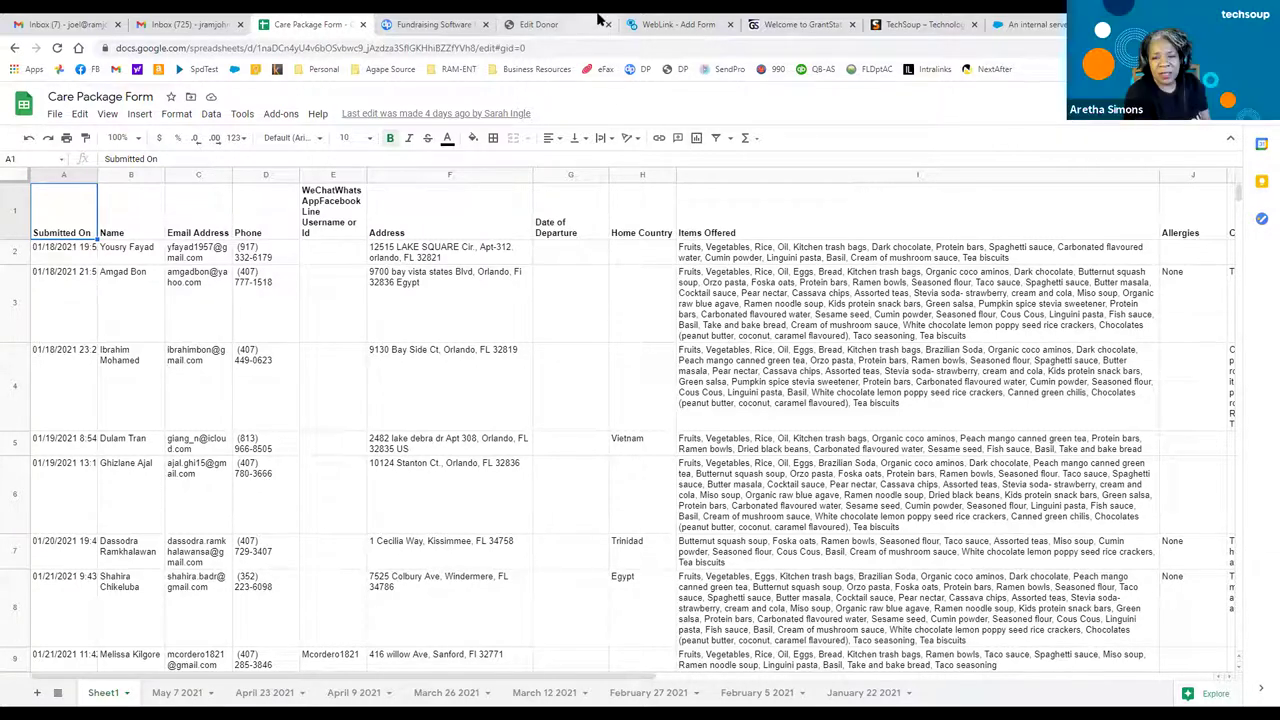
- Go from the spreadsheet back to the DonorPerfect donor record, and try to log in to Salesforce with the saved credentials
left_click(452, 26)
left_click(546, 30)
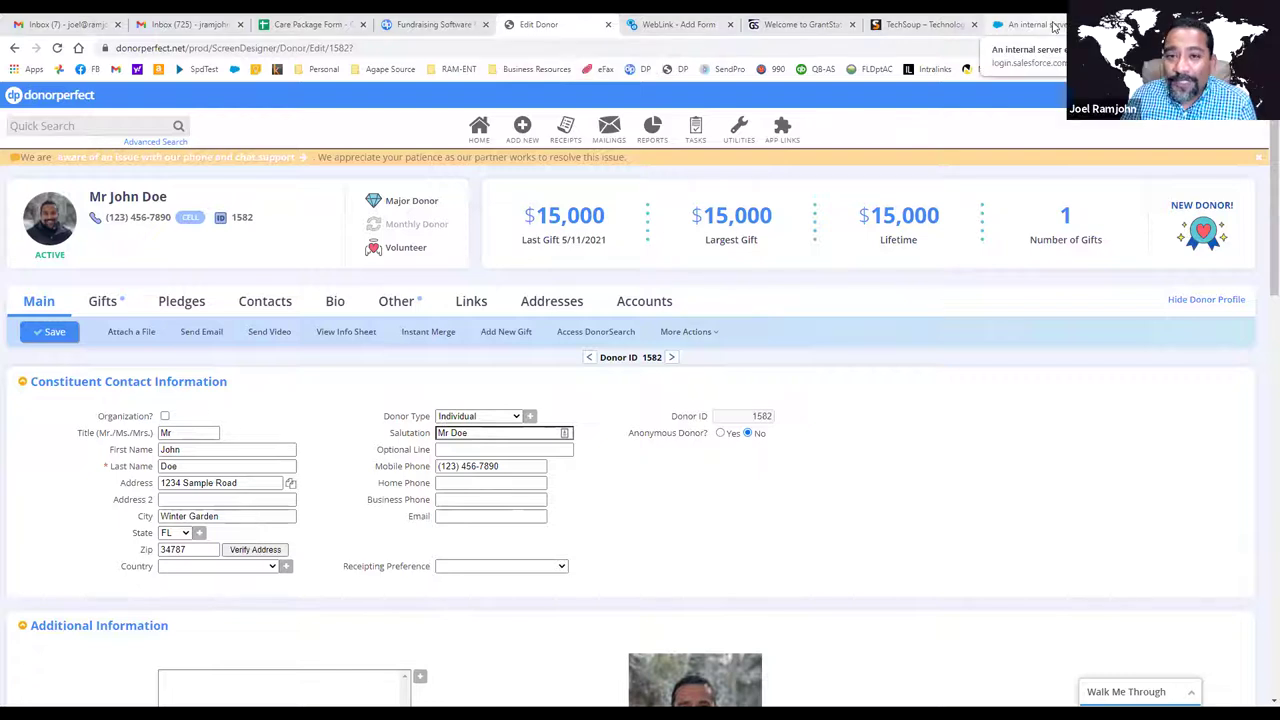
left_click(1035, 24)
left_click(15, 48)
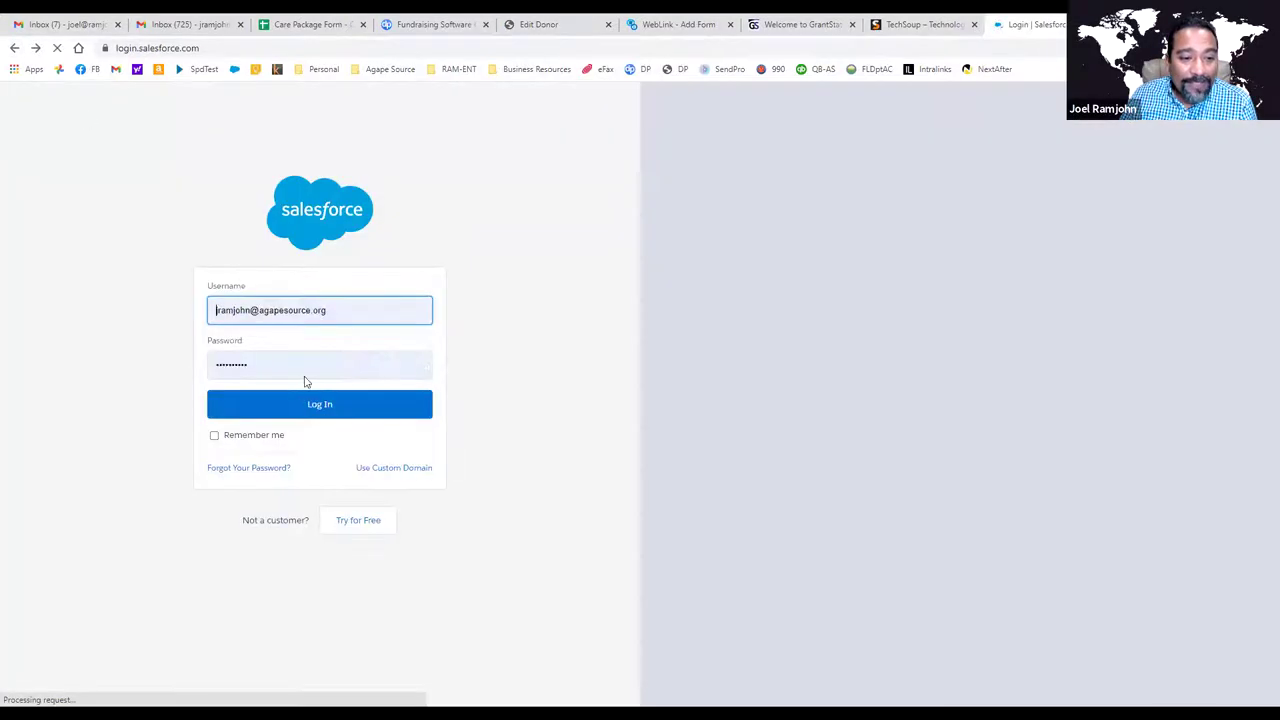
left_click(314, 403)
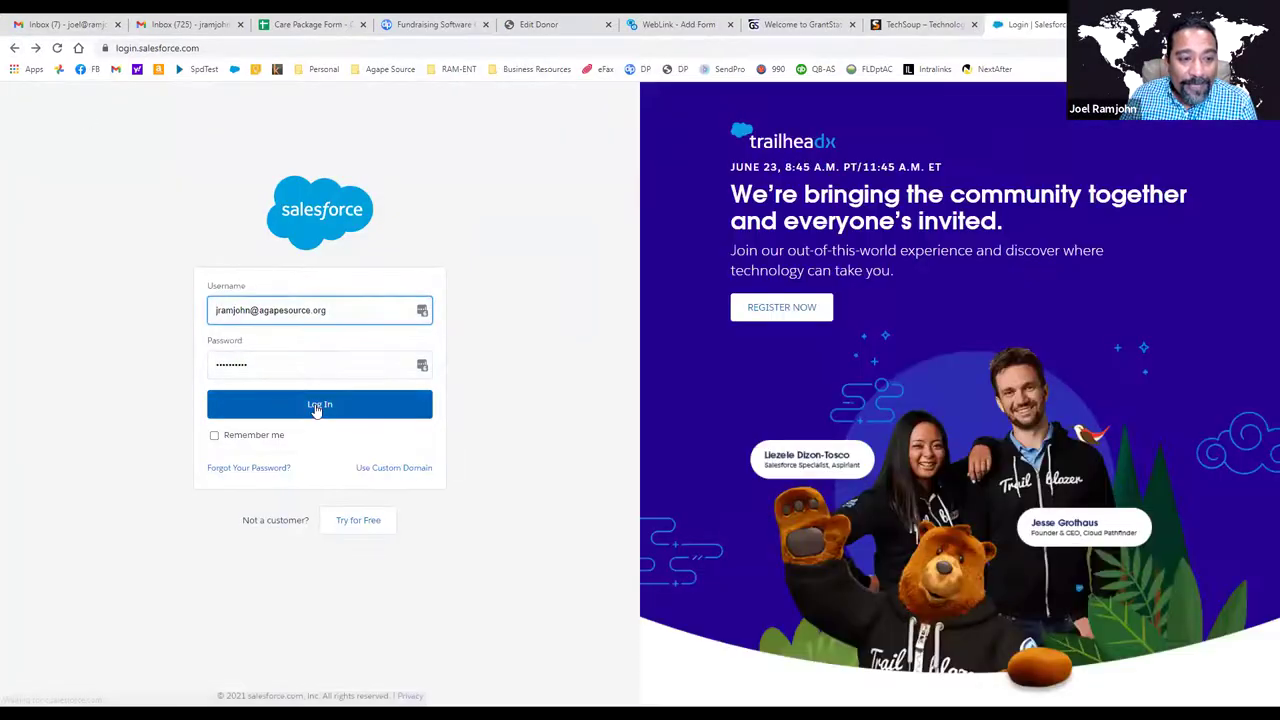
- Find and open the Salesforce Trailhead website using "trailhead", and try to log in there
left_click(600, 47)
type("trai")
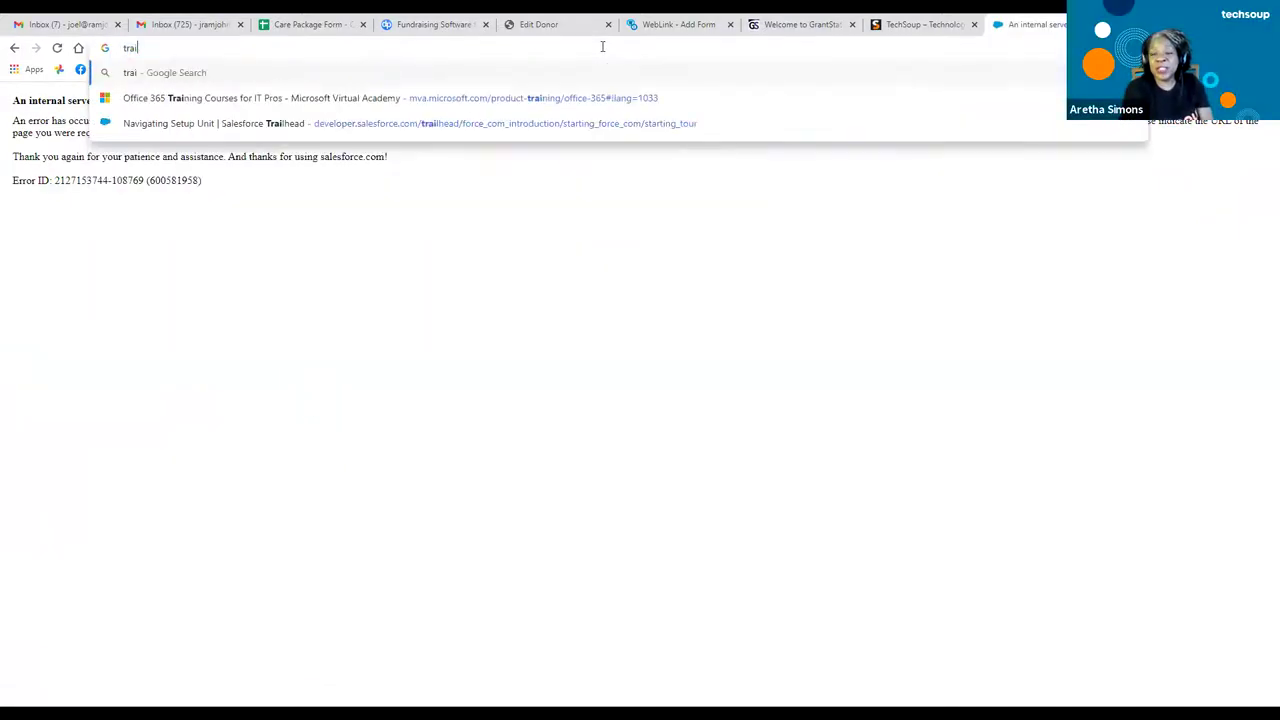
type("lhead")
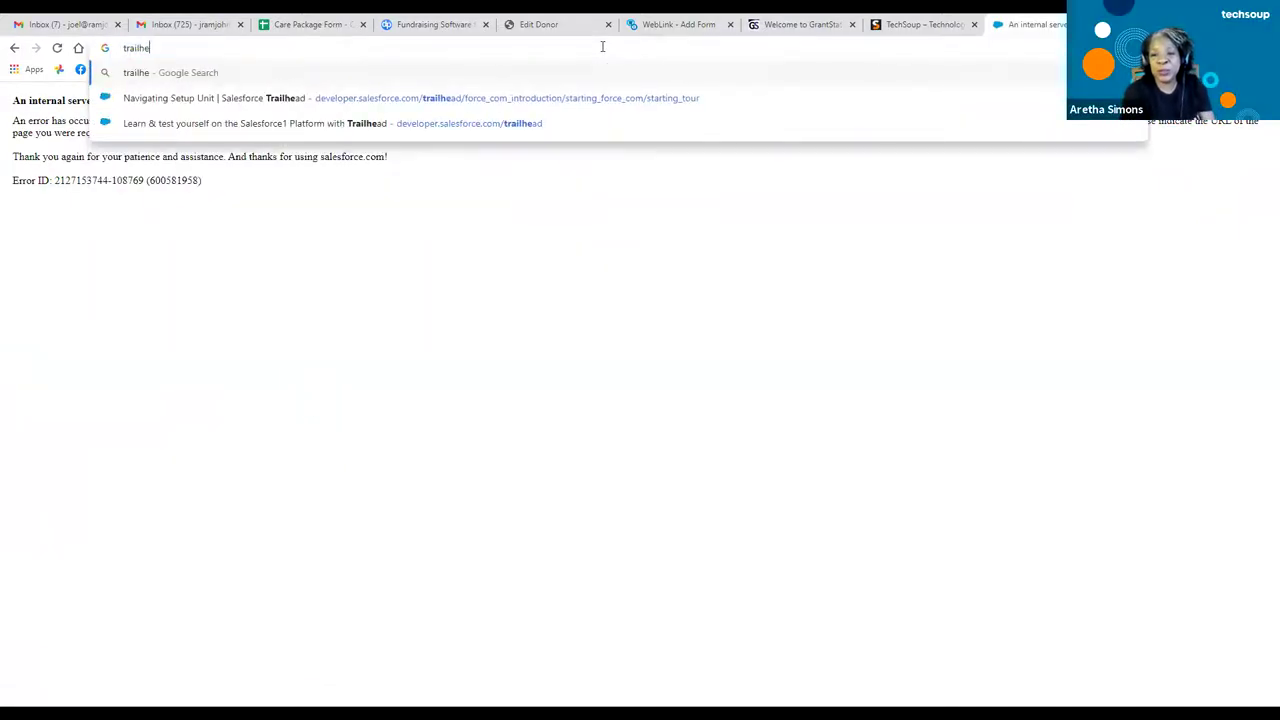
left_click(479, 122)
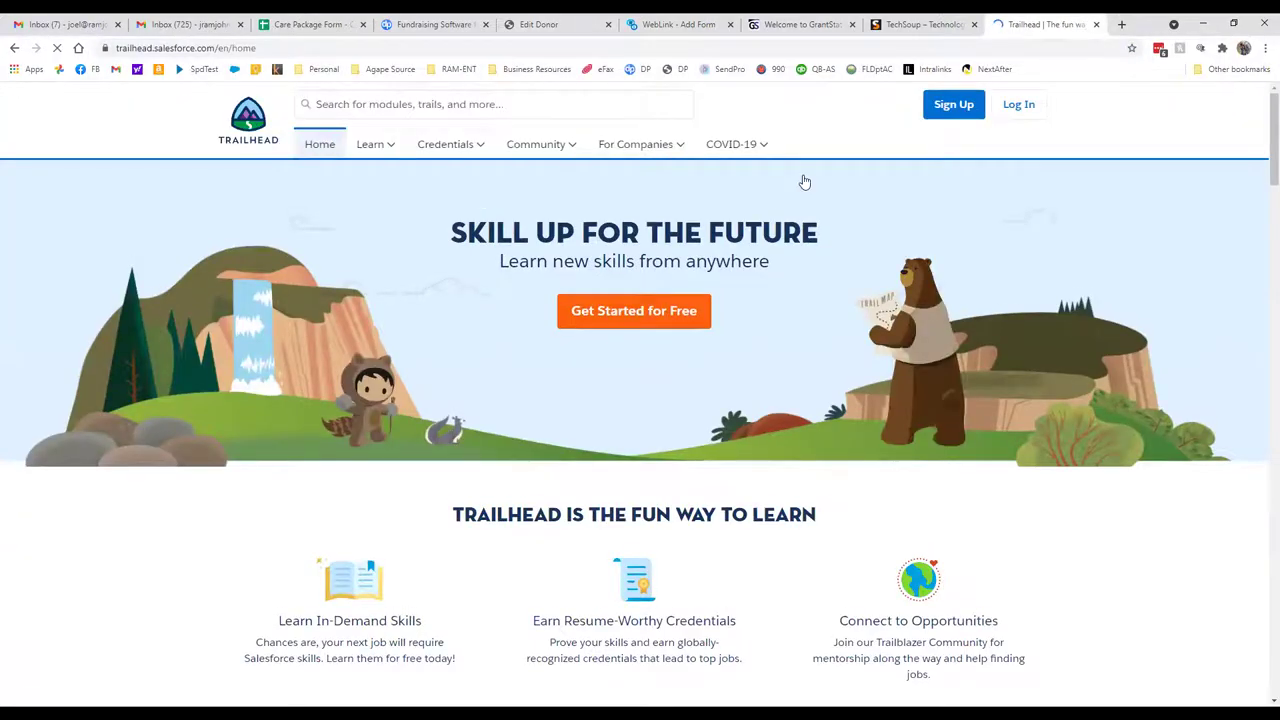
left_click(1010, 104)
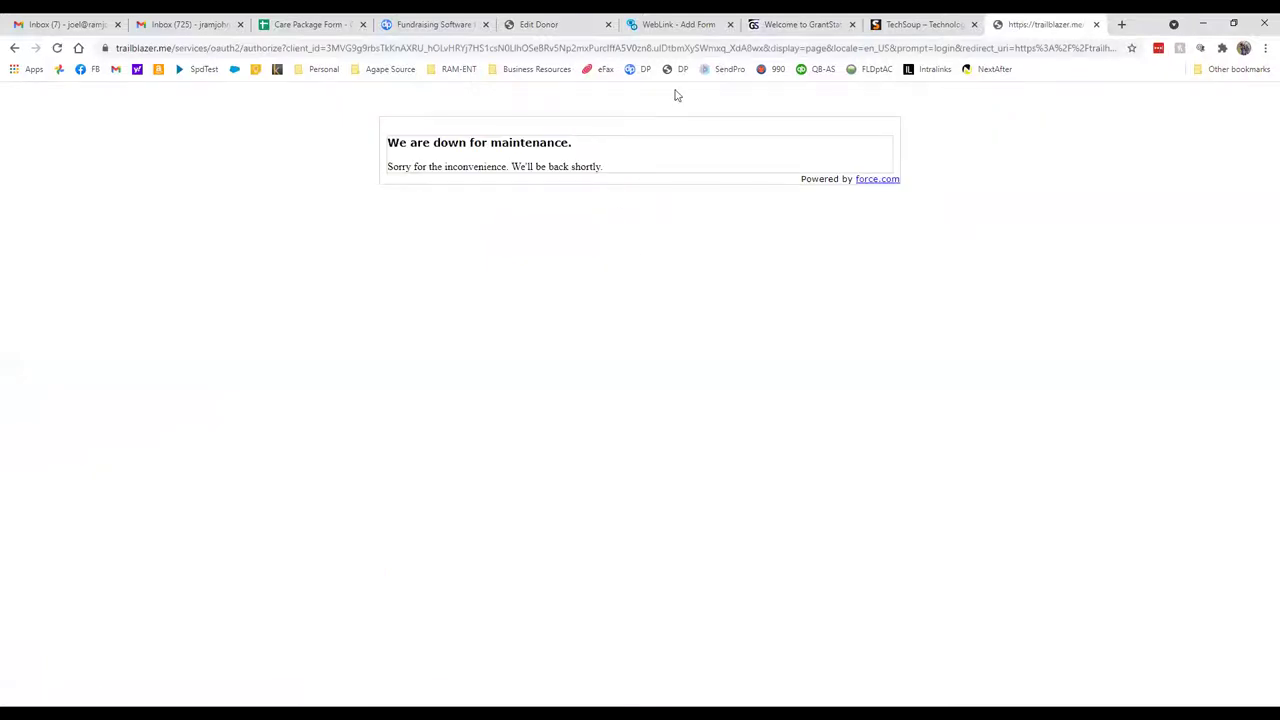
- Return to the DonorPerfect donor record and look over its additional information and contact preferences
left_click(451, 30)
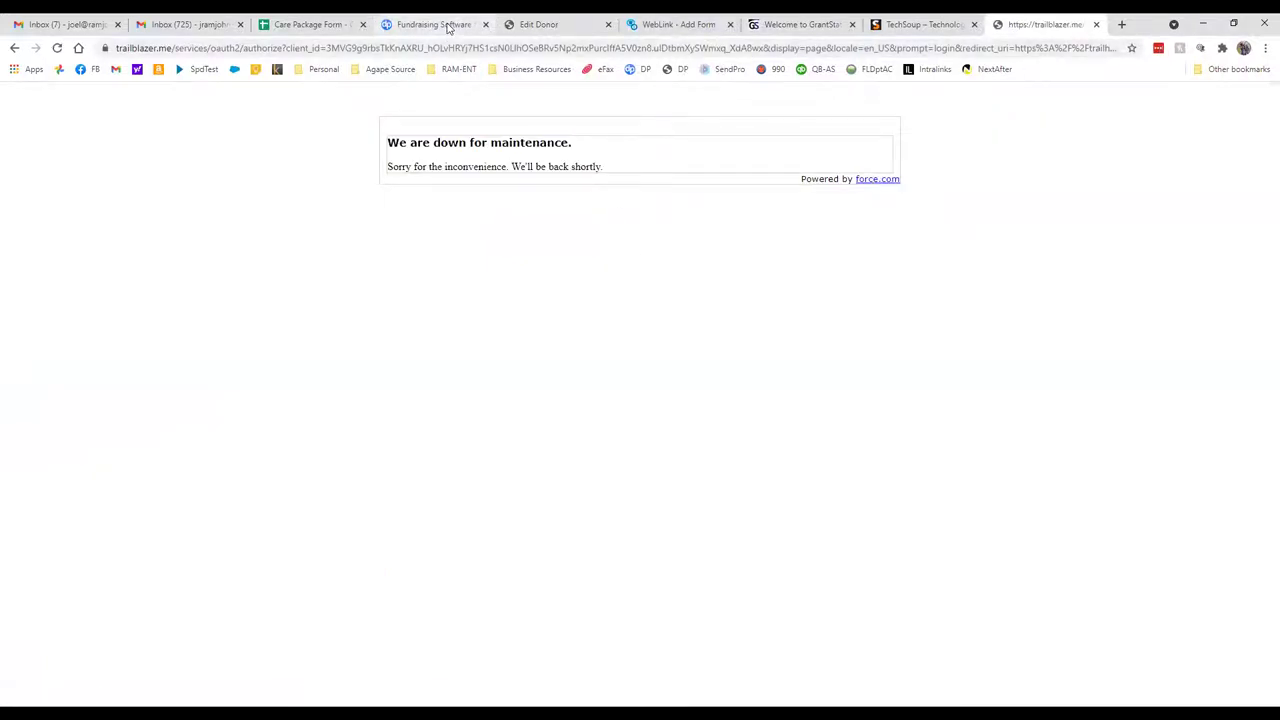
left_click(540, 27)
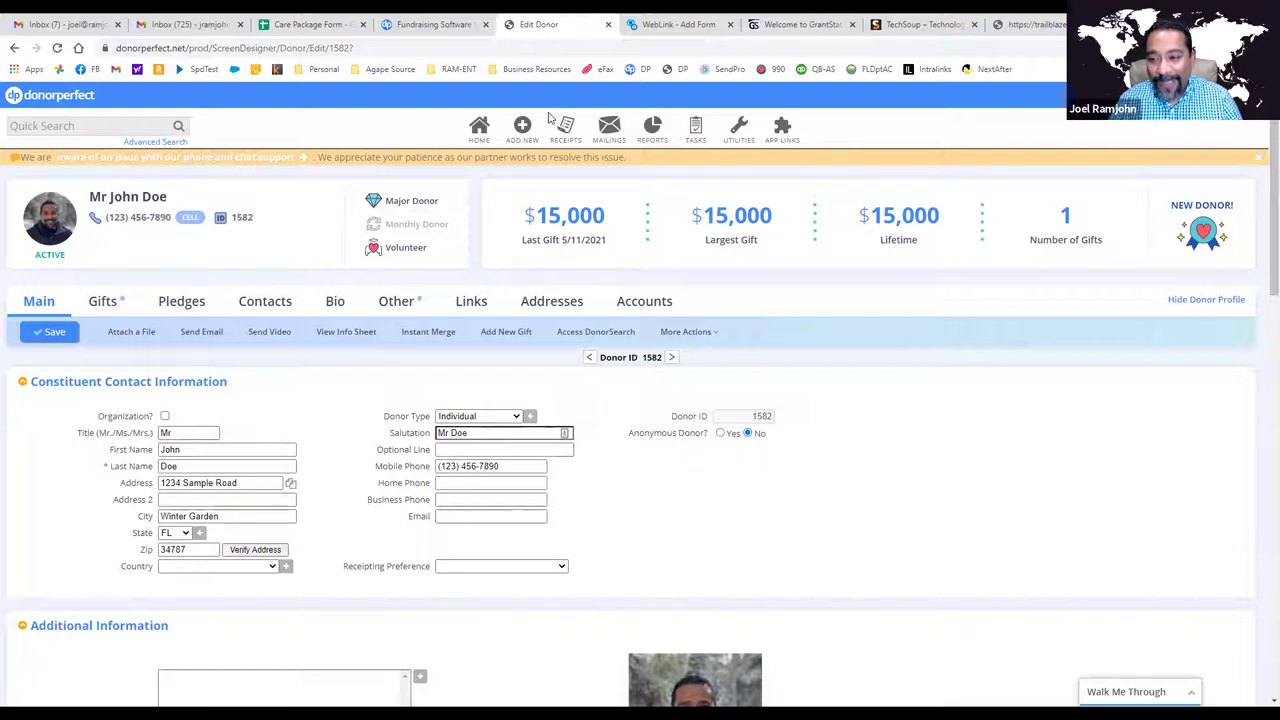
scroll(323, 191, "down", 4)
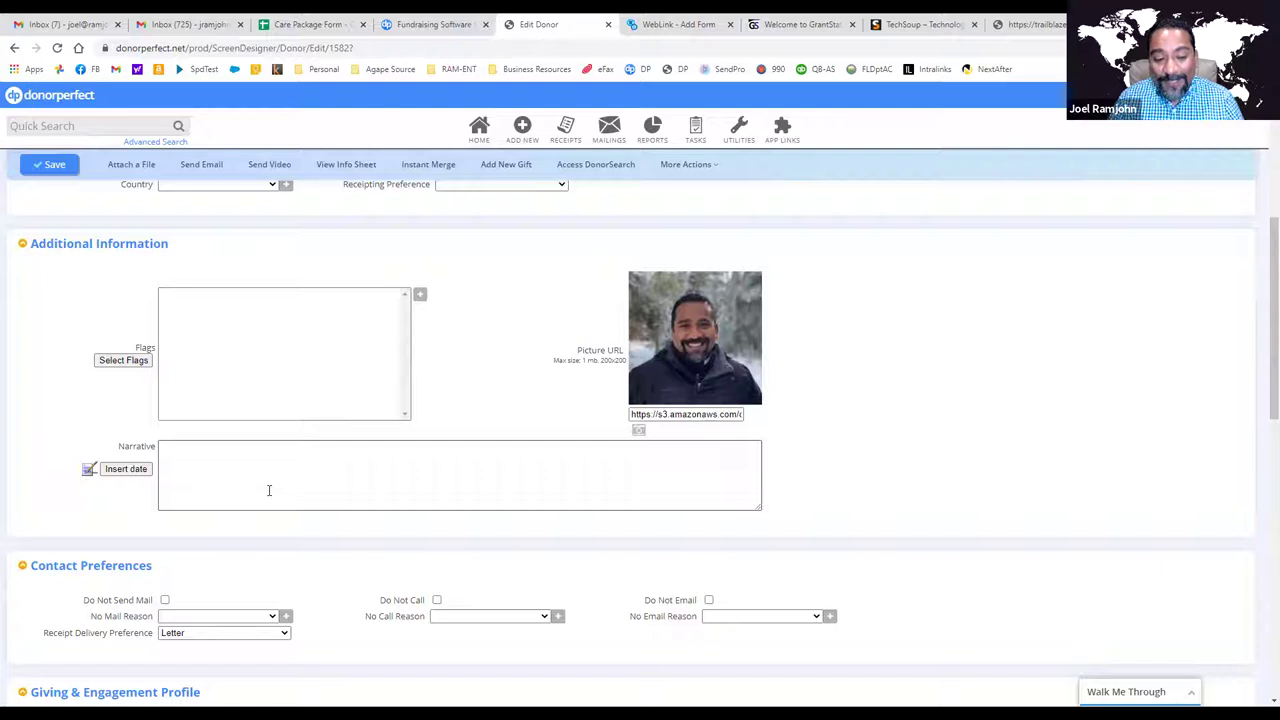
scroll(268, 492, "up", 3)
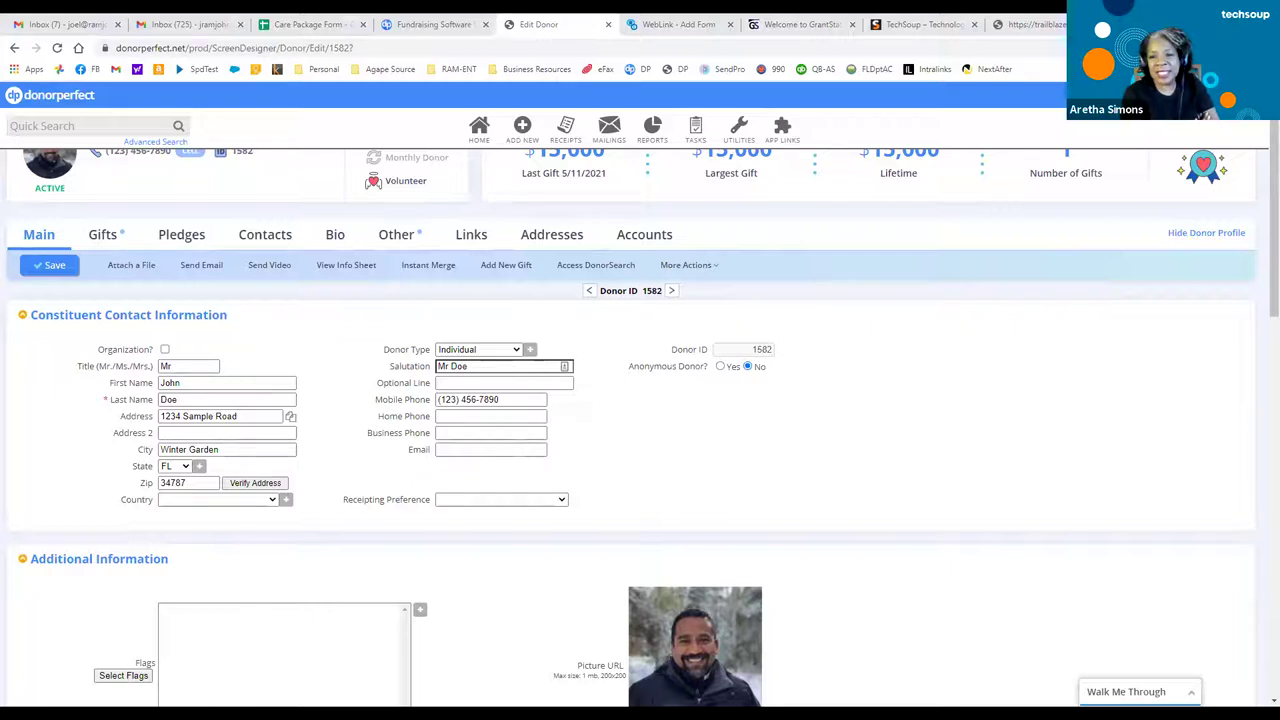
- Switch to PowerPoint, start the How to Stay Organized During The Growth slide show from the beginning and advance past Google for Nonprofits
key("alt+Tab")
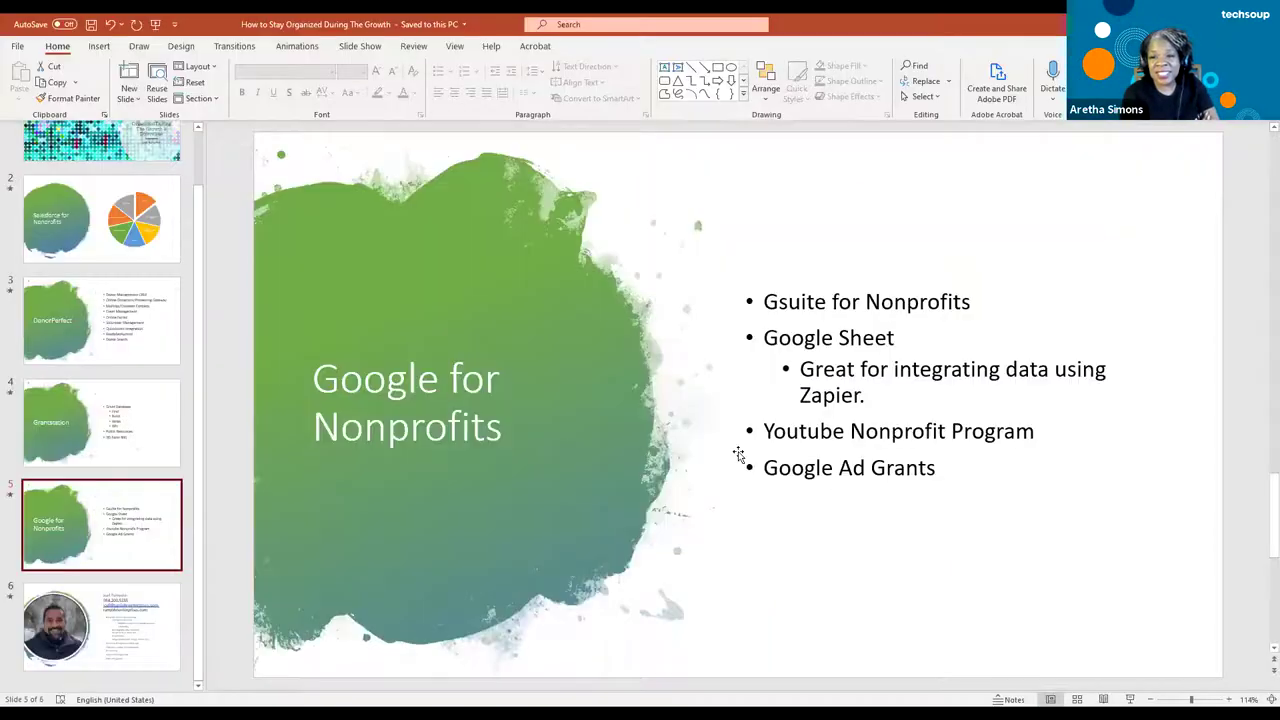
key("F5")
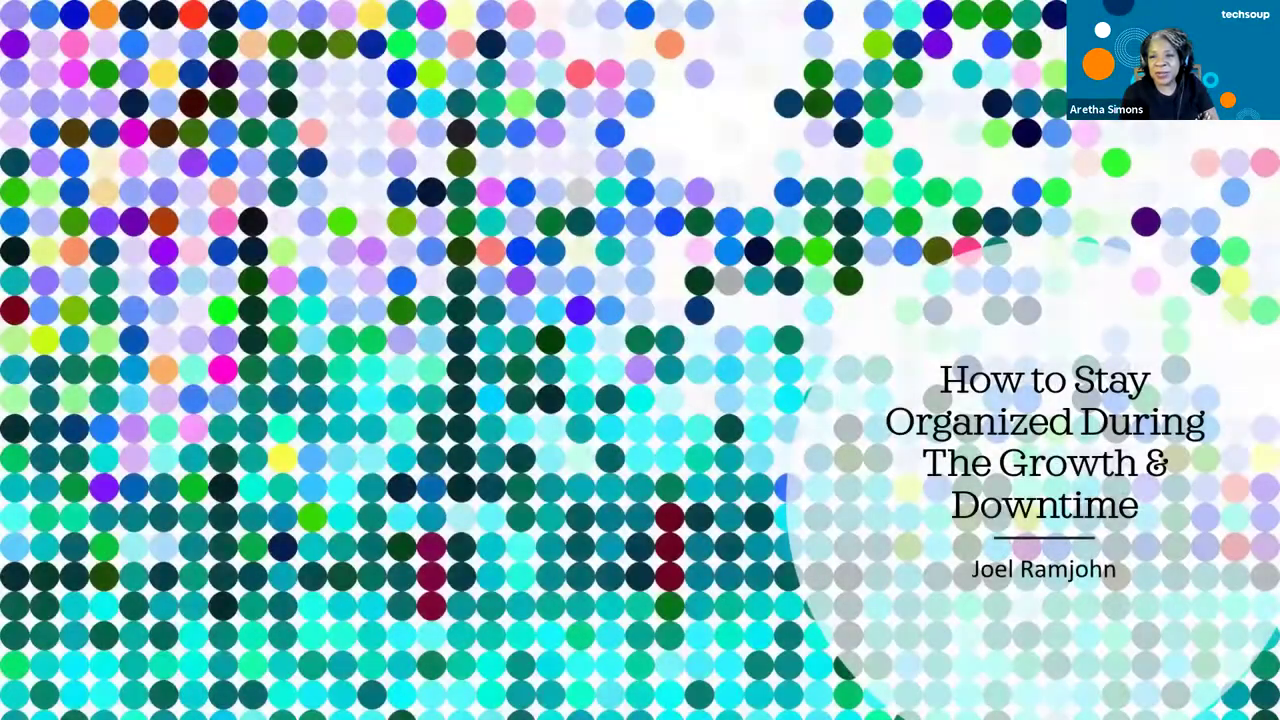
key("Right")
key("Right")
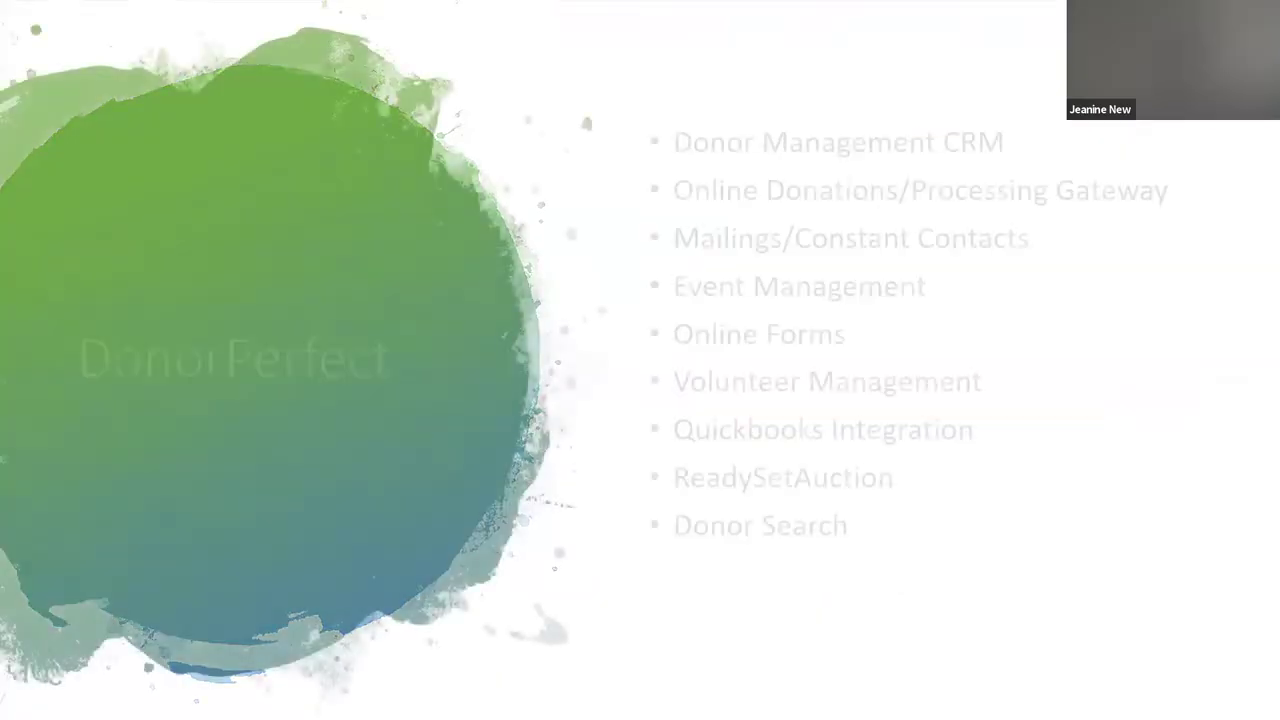
key("Right")
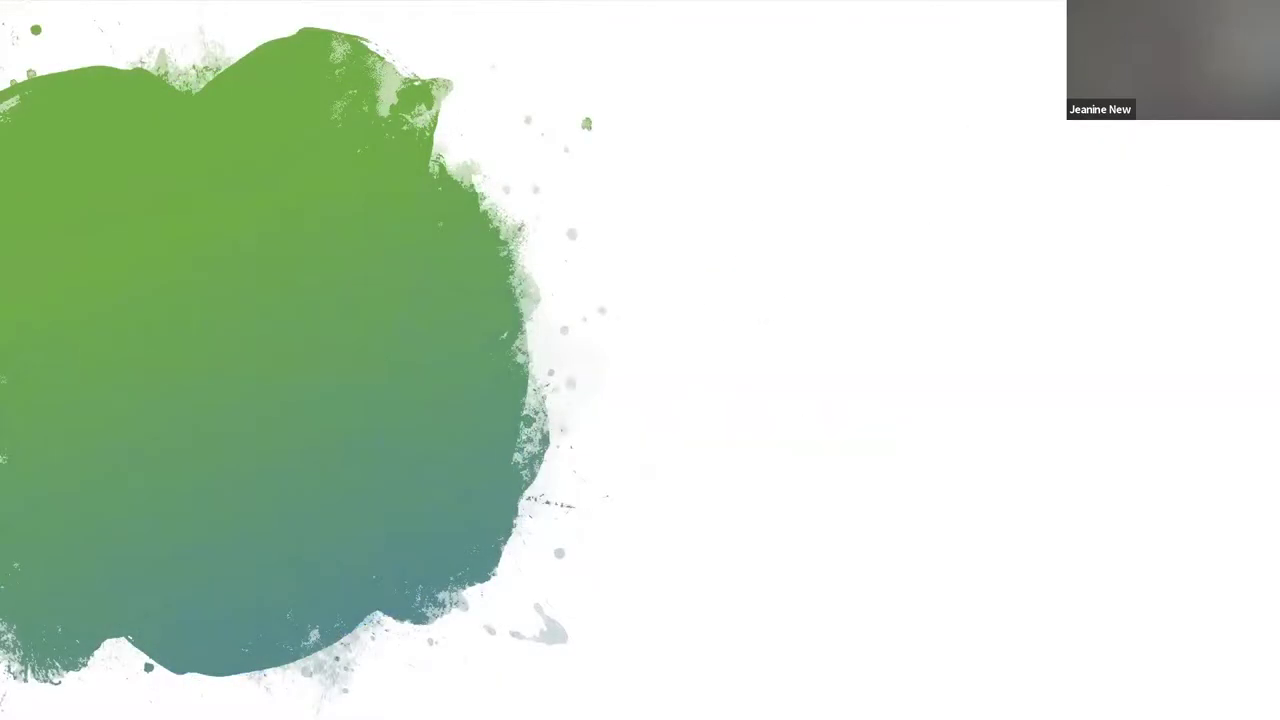
key("Right")
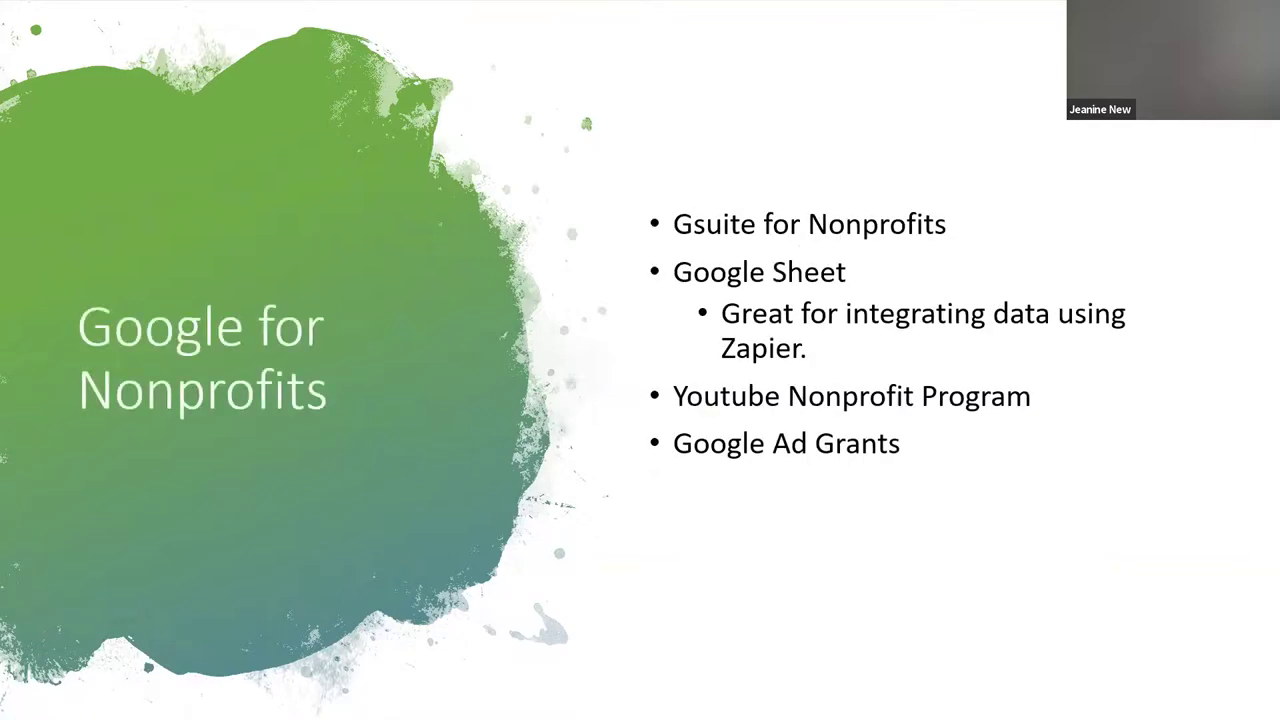
key("Right")
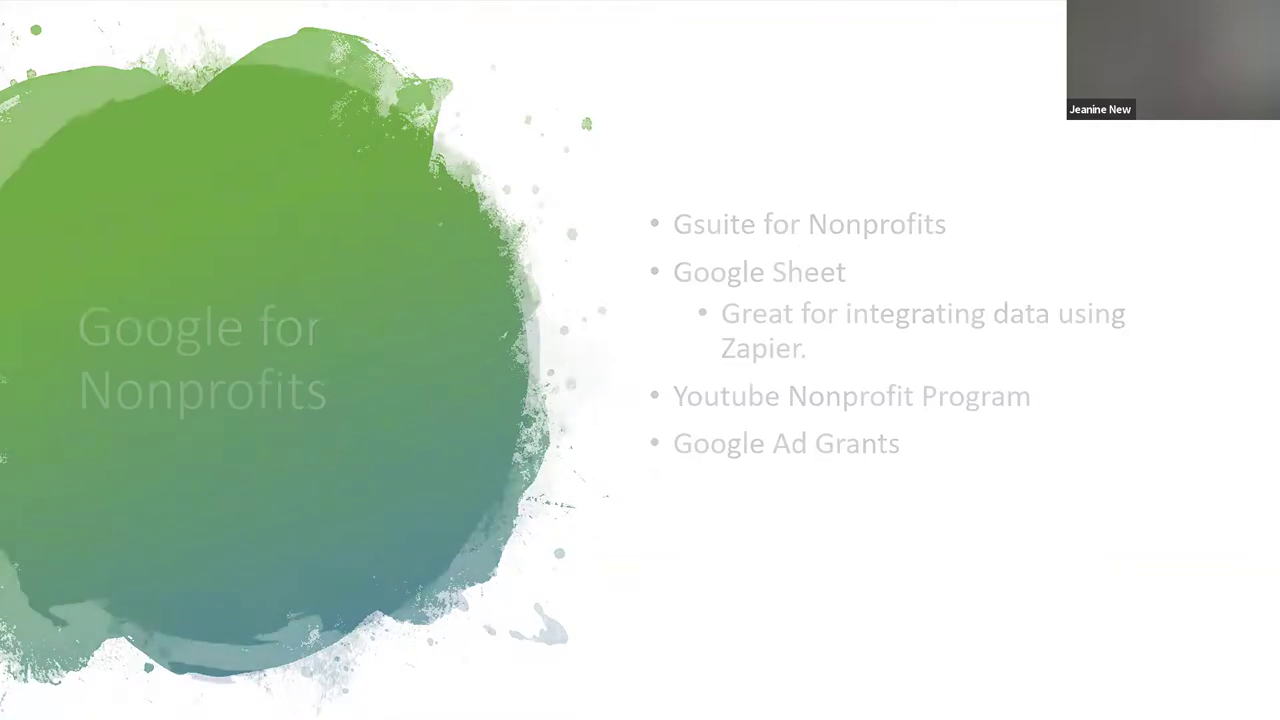